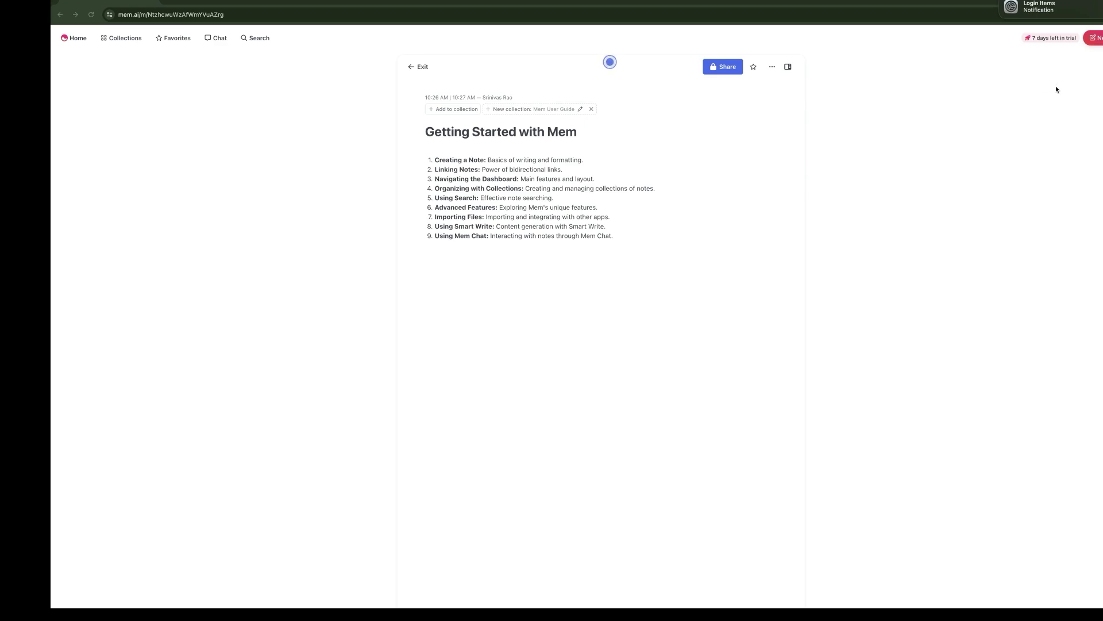
# Step: Open a new blank note beside the Getting Started with Mem guide
pyautogui.click(1092, 39)
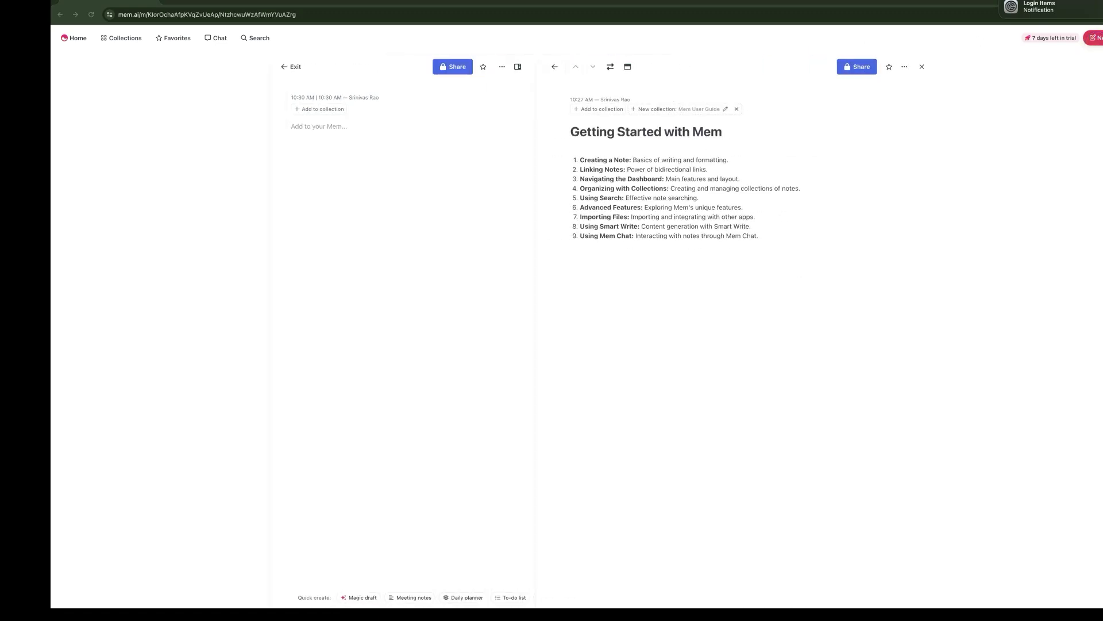
# Step: Paste the Surfing Basics article into the new note and make its title an H1 heading
pyautogui.click(269, 168)
pyautogui.write("Surfing Basics Surfing is a fantastic sport that combines physical strength, balance, and a love for the ocean. As a beginner, there are a few key things you need to get started: A surfboard: As a beginner, it's best to start with a longboard. They are more stable and easier to stand up on. A leash: This attaches to your ankle and keeps your board close if you fall off. Surf wax or traction pad: This helps you keep your grip on the board. A wetsuit: Depending on the water temperature where you'll be surfing, a wetsuit may be necessary. Remember, surfing is not just about the equipment. It's about respect for the ocean and the joy of riding a wave. As you spend more time in the water, you'll learn to read waves, understand tides, and maybe even perform some tricks. But for now, focus on the basics and most importantly, have fun!")
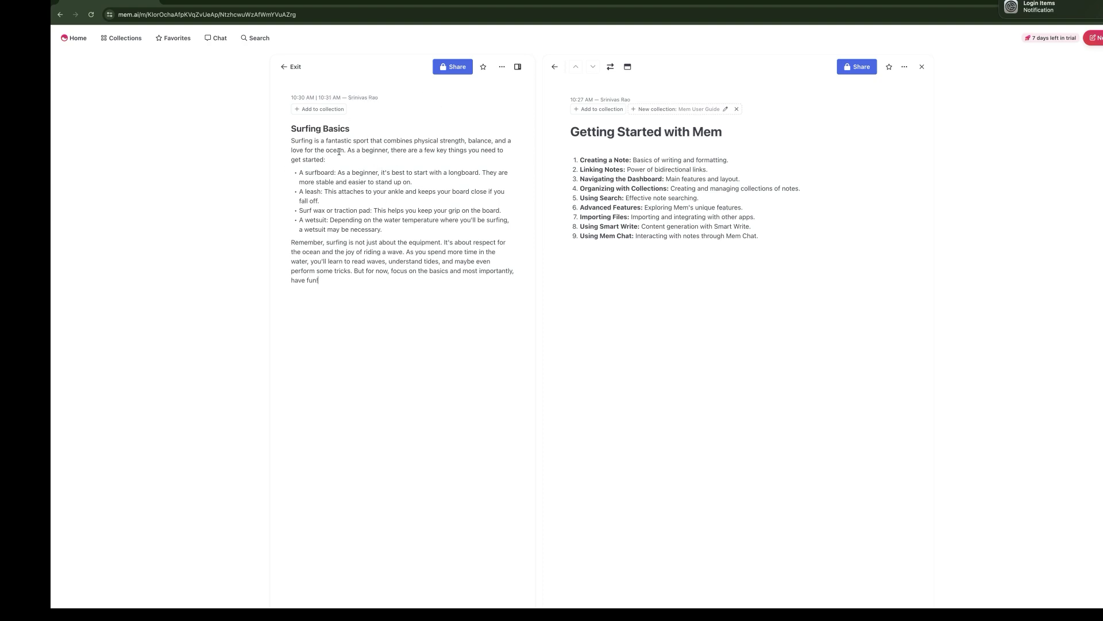
pyautogui.tripleClick(339, 151)
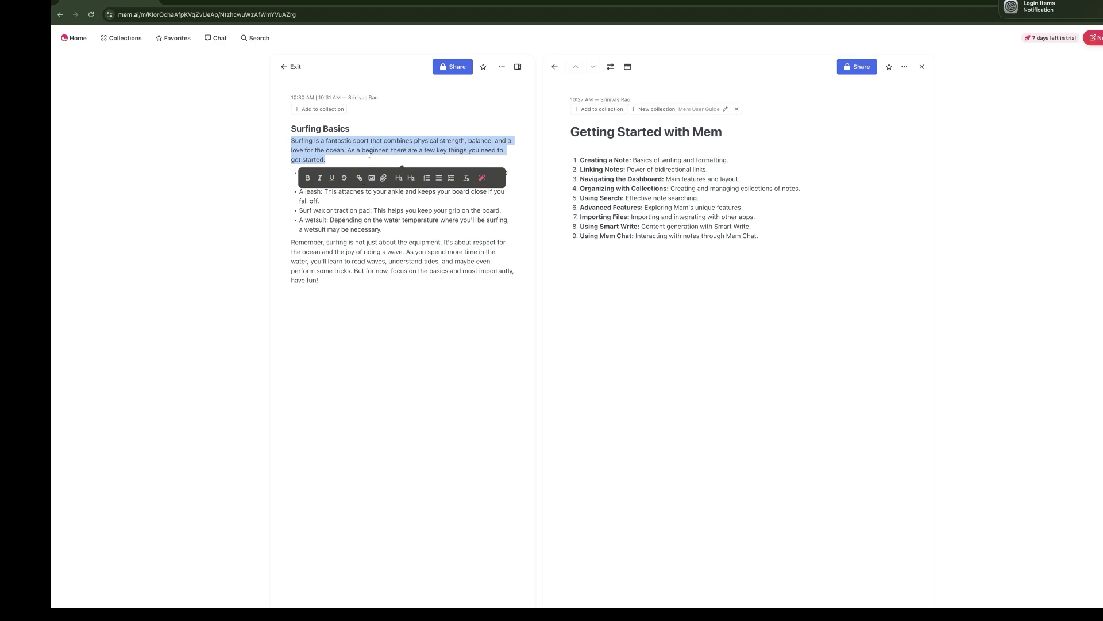
pyautogui.moveTo(356, 130); pyautogui.dragTo(308, 127)
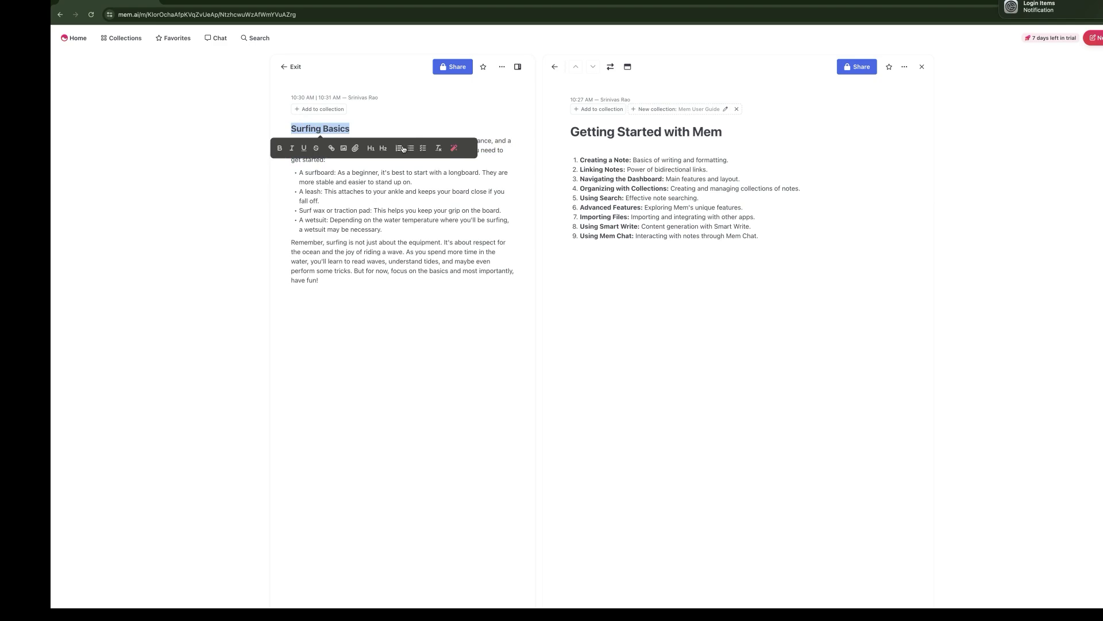
pyautogui.click(370, 148)
pyautogui.click(420, 217)
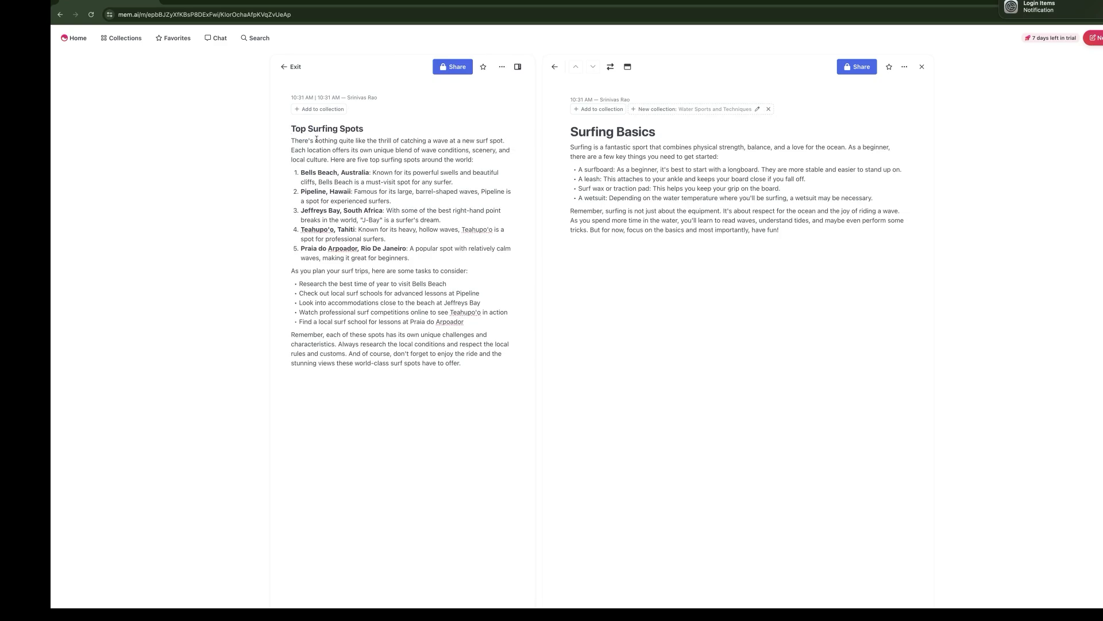
# Step: Make the Top Surfing Spots title an H1 heading
pyautogui.tripleClick(348, 130)
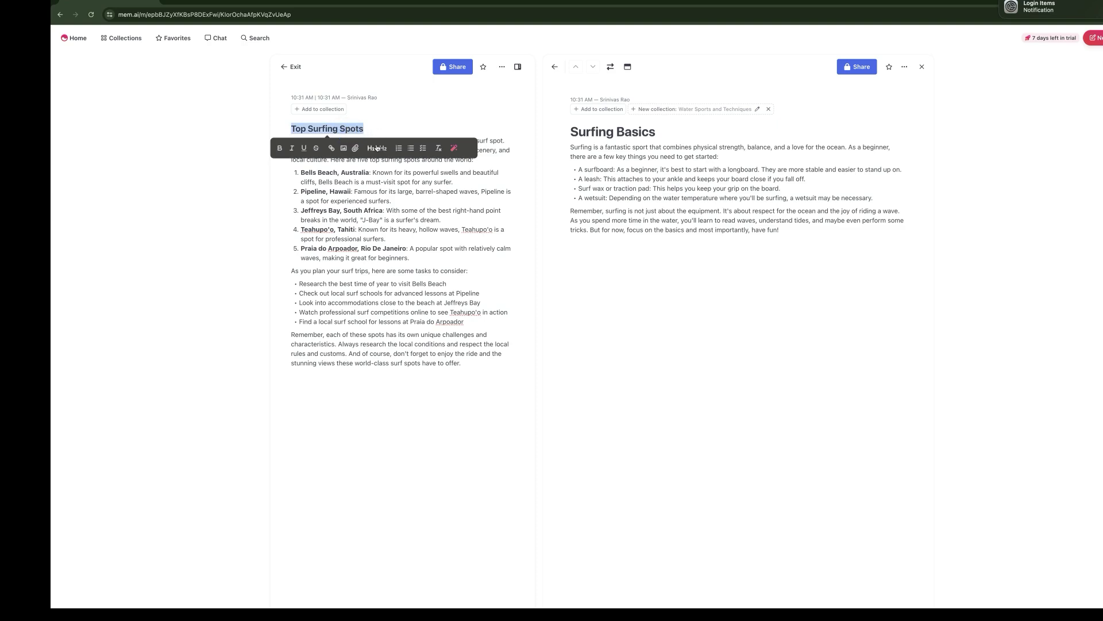
pyautogui.click(370, 154)
pyautogui.click(276, 305)
# Step: Convert the five trip-task bullets to checkboxes, undo it, and start a new blank note
pyautogui.moveTo(464, 328); pyautogui.dragTo(280, 291)
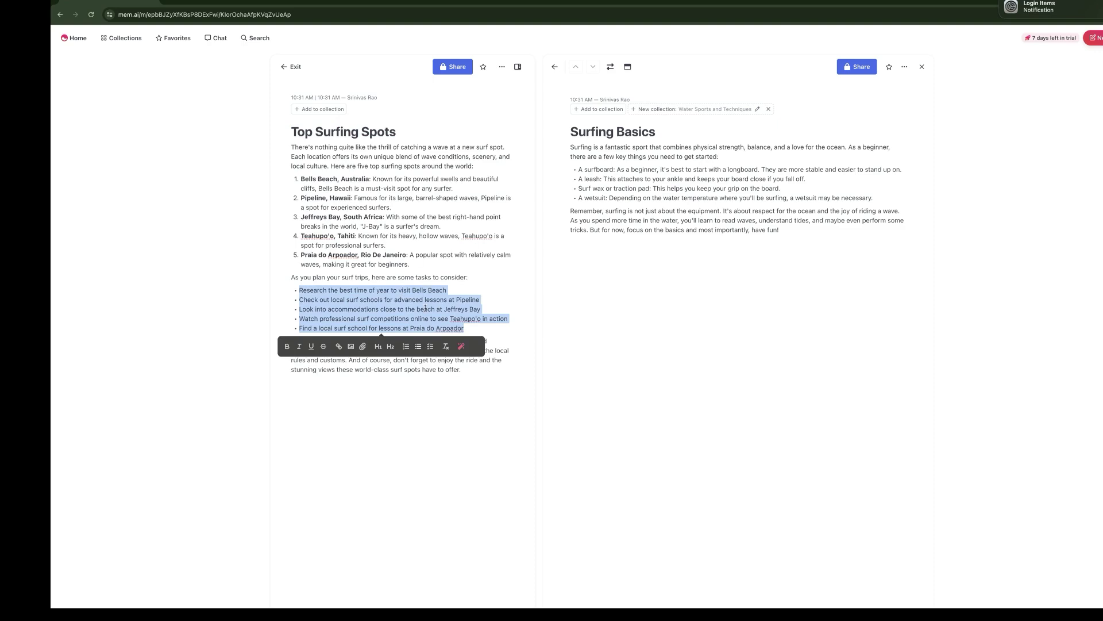
pyautogui.click(430, 346)
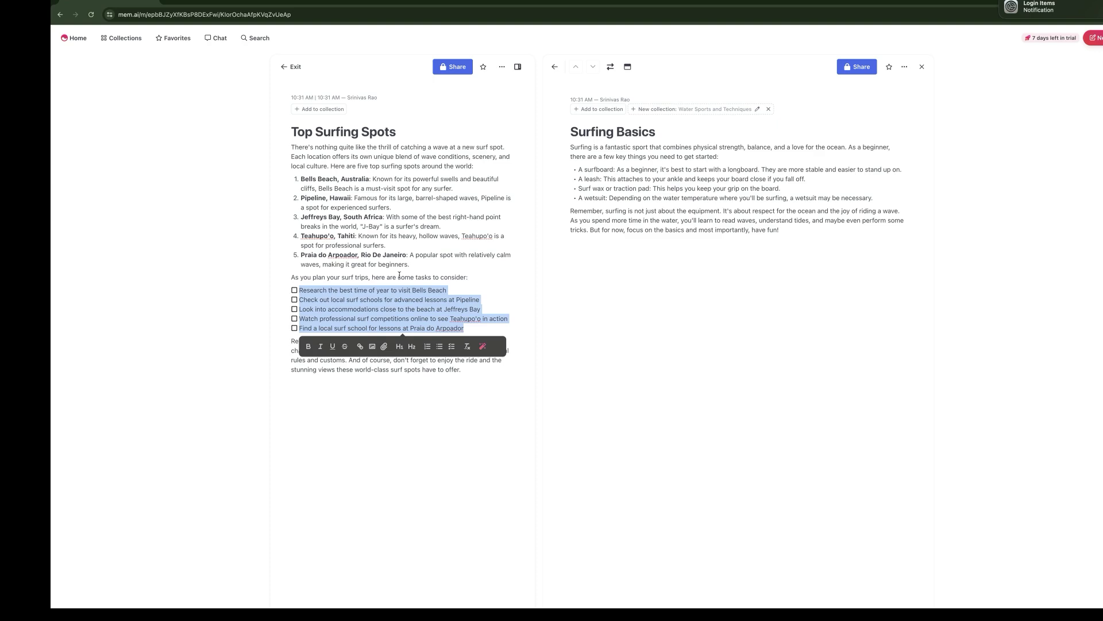
pyautogui.press('super+z')
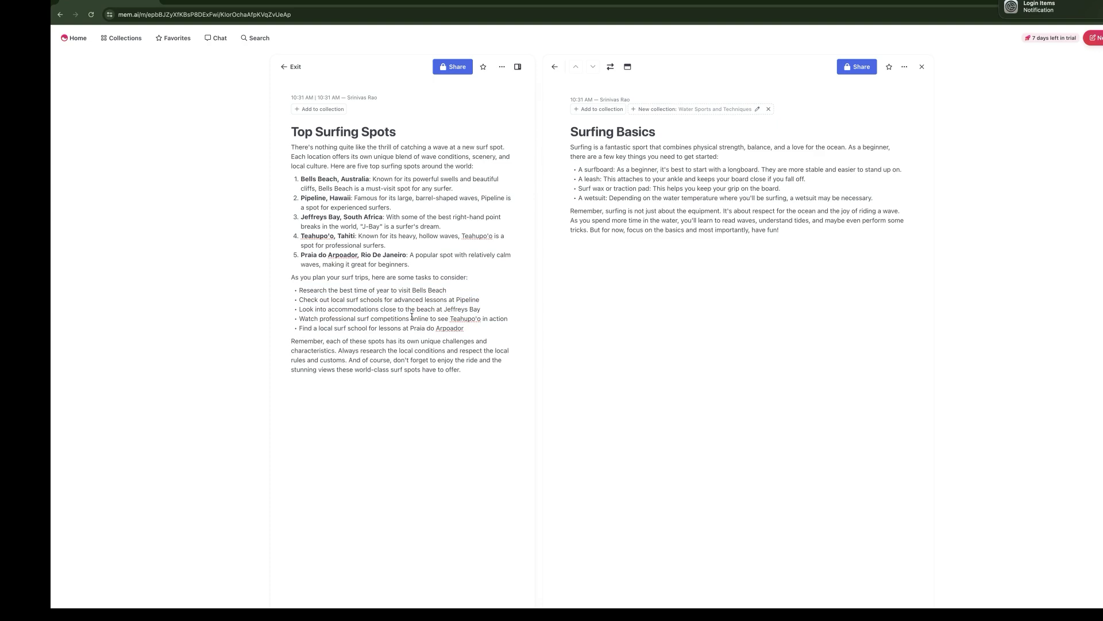
pyautogui.click(1094, 38)
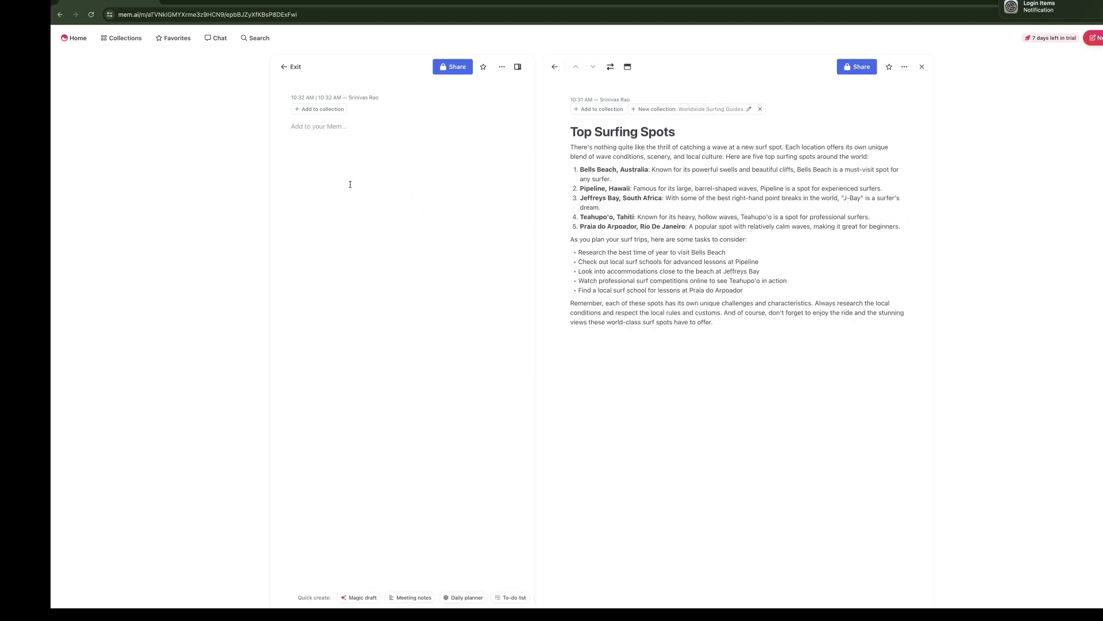
# Step: Paste the Surfing Etiquette text and make its heading an H1 title
pyautogui.write("Surfing Etiquette Surfing is not just about catching waves. It's also about respecting the ocean and the other surfers around you. Here are some key points of surfing etiquette to keep in mind: Right of Way: The surfer closest to the peak of the wave has the right of way. This means if someone is already riding a wave, don't try to catch it. Don't Drop In: Cutting in front of someone who's already riding a wave can be dangerous. Always check if the wave is clear before you paddle for it. Don't Hog the Waves: Everyone is out to have a good time. If you're a more experienced surfer, don't catch every wave that comes along. Give others a chance too. Apologize: If you make a mistake and break one of these rules, apologize to the other surfer. It's all about respect. Help Others: If you see another surfer in trouble, help them. The surfing community looks out for each other. Remember, surfing is all about having fun and enjoying the ocean. By following these rules of etiquette, you'll ensure that you and the surfers around you have a great time. Now that you're familiar with the basics of surfing, the top surf spots, and the rules of etiquette, you're ready to hit the waves. Enjoy the surf!")
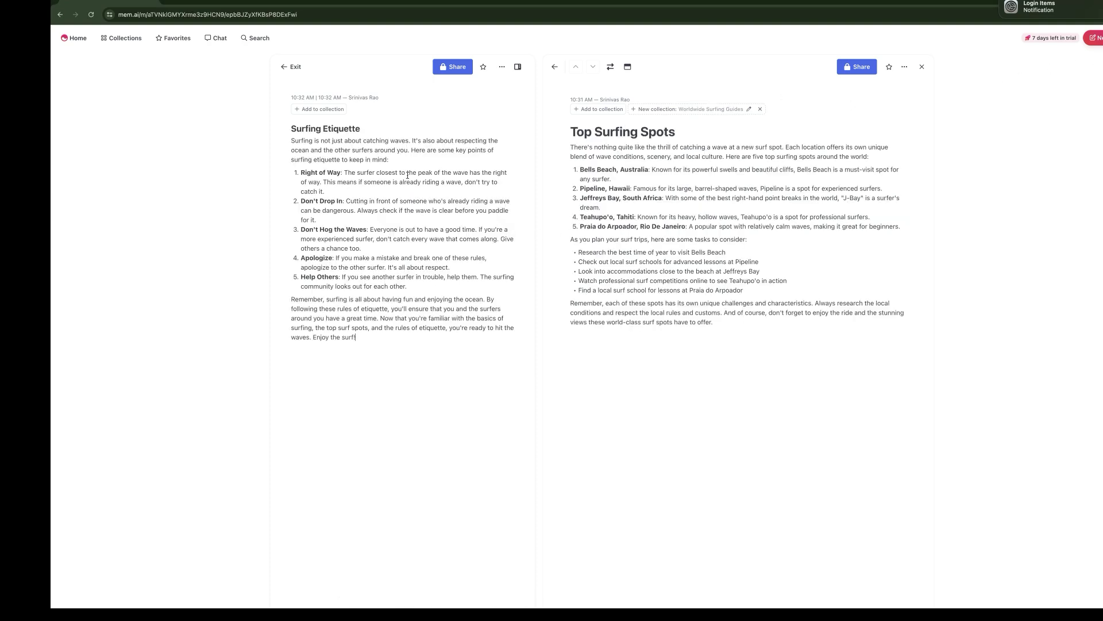
pyautogui.tripleClick(352, 131)
pyautogui.click(371, 151)
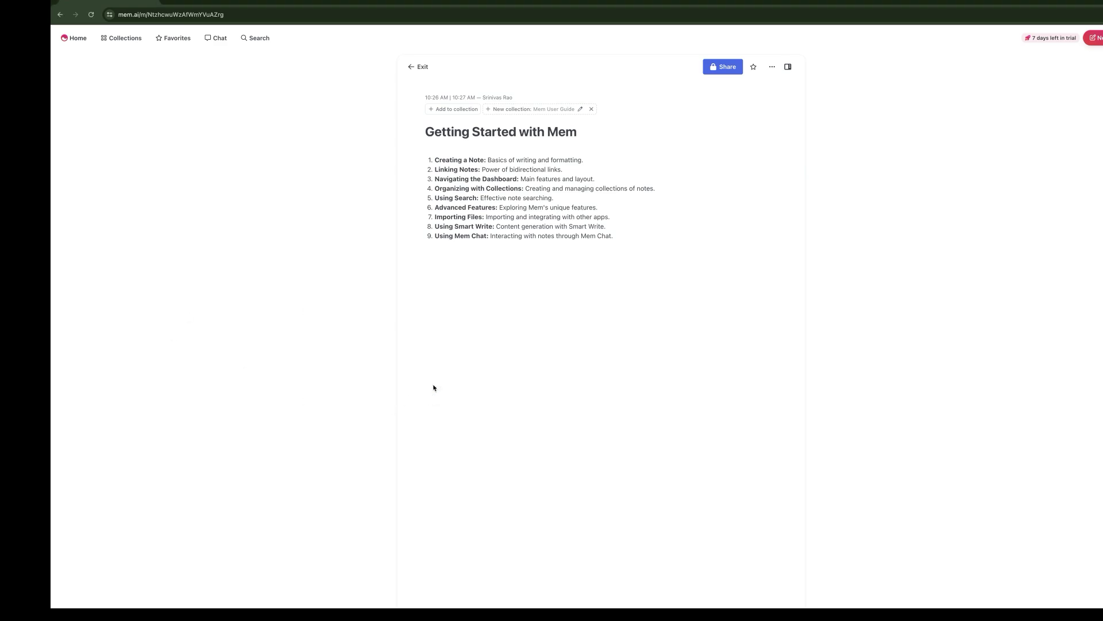
# Step: Create a note with the beginner's surfing guide and link its Surfing Basics mention
pyautogui.hotkey('alt', 'n')
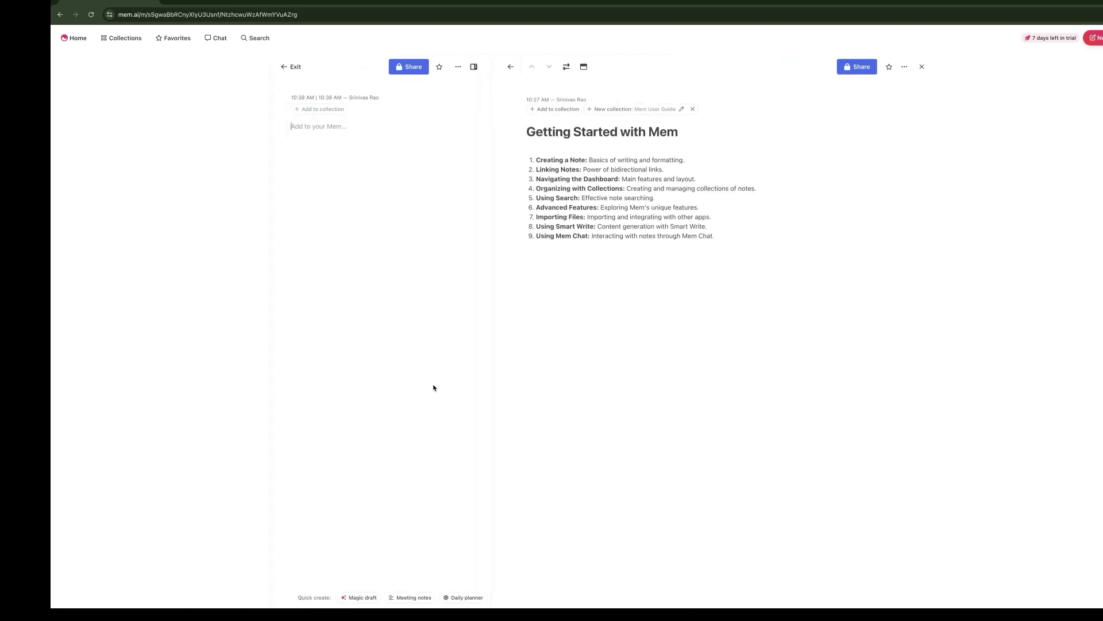
pyautogui.write("A Beginner's Guide to Surfing: From Basics to Etiquette Welcome to the exciting world of surfing! If you're new to this thrilling sport, start by understanding the [Surfing Basics]. Once you've got the basics down, it's time to explore some of the world's  [Top Surfing Spots]. Remember, every surf spot has its own unique charm and challenges. Lastly, don't forget the [Surfing Etiquette]. Respect for the ocean and fellow surfers is a fundamental part of the surfing culture. Happy surfing!")
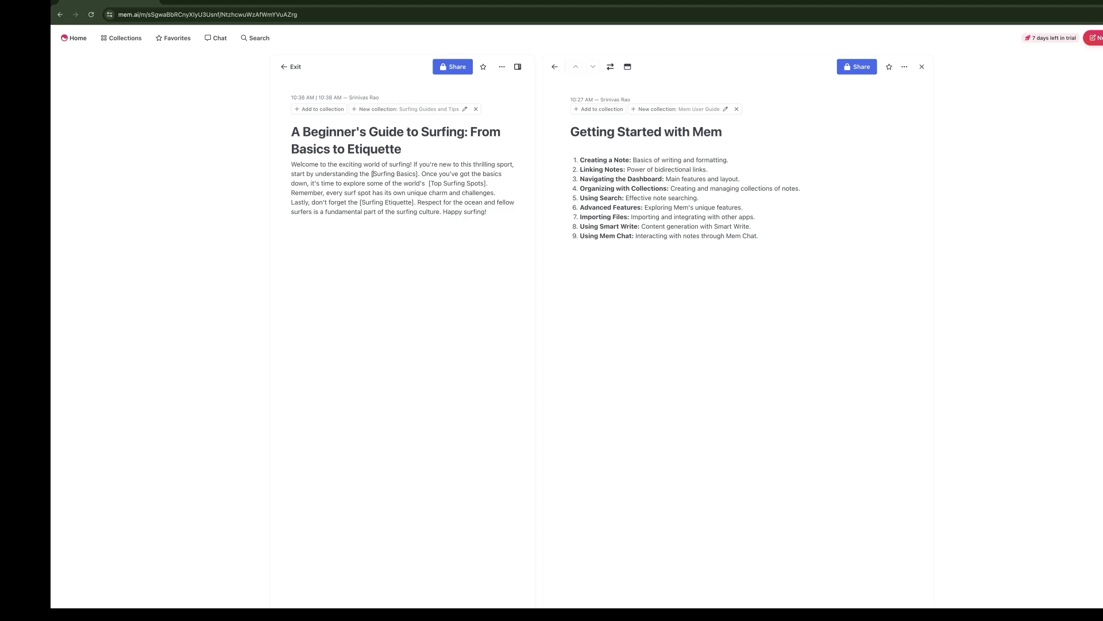
pyautogui.press('BackSpace')
pyautogui.write('@')
pyautogui.press('Right')
pyautogui.press('Right')
pyautogui.press('Right')
pyautogui.press('Right')
pyautogui.press('Right')
pyautogui.press('Right')
pyautogui.press('Right')
pyautogui.press('Right')
pyautogui.press('Right')
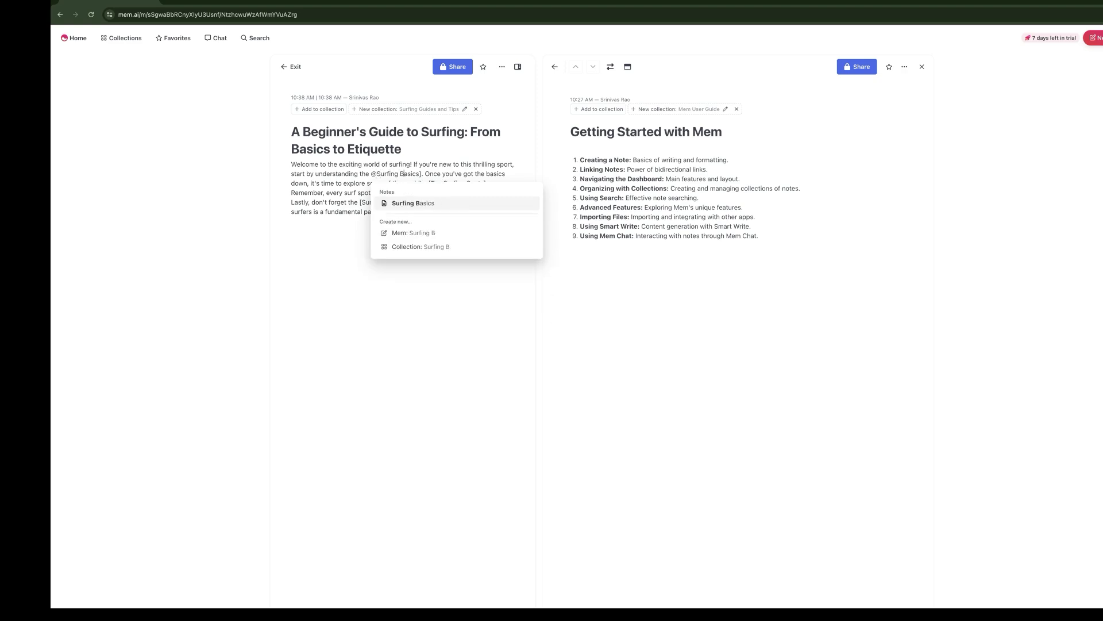
pyautogui.press('Right')
pyautogui.press('Right')
pyautogui.press('Right')
pyautogui.press('Right')
pyautogui.press('Right')
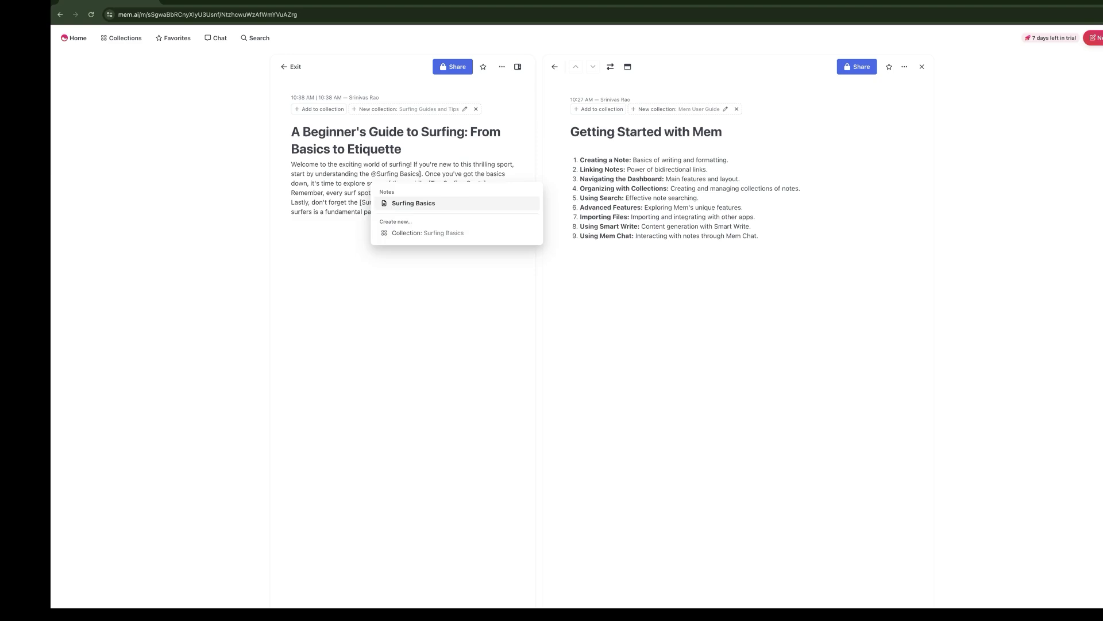
pyautogui.press('Return')
# Step: Turn the Top Surfing Spots and Surfing Etiquette references into @ mention links
pyautogui.click(431, 183)
pyautogui.press('BackSpace')
pyautogui.write('@')
pyautogui.press('Right')
pyautogui.press('Right')
pyautogui.press('Right')
pyautogui.press('Right')
pyautogui.press('Right')
pyautogui.press('Right')
pyautogui.press('Right')
pyautogui.press('Right')
pyautogui.press('Right')
pyautogui.press('Right')
pyautogui.press('Right')
pyautogui.press('Right')
pyautogui.press('Right')
pyautogui.press('Right')
pyautogui.press('Right')
pyautogui.press('Right')
pyautogui.press('Right')
pyautogui.press('Return')
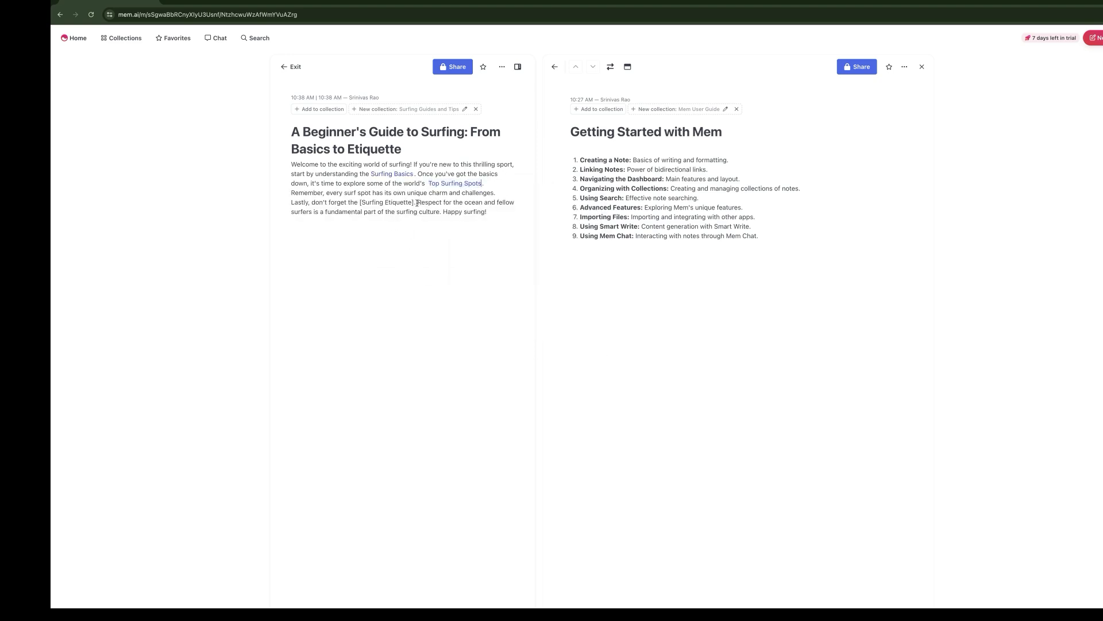
pyautogui.moveTo(414, 202); pyautogui.dragTo(361, 203)
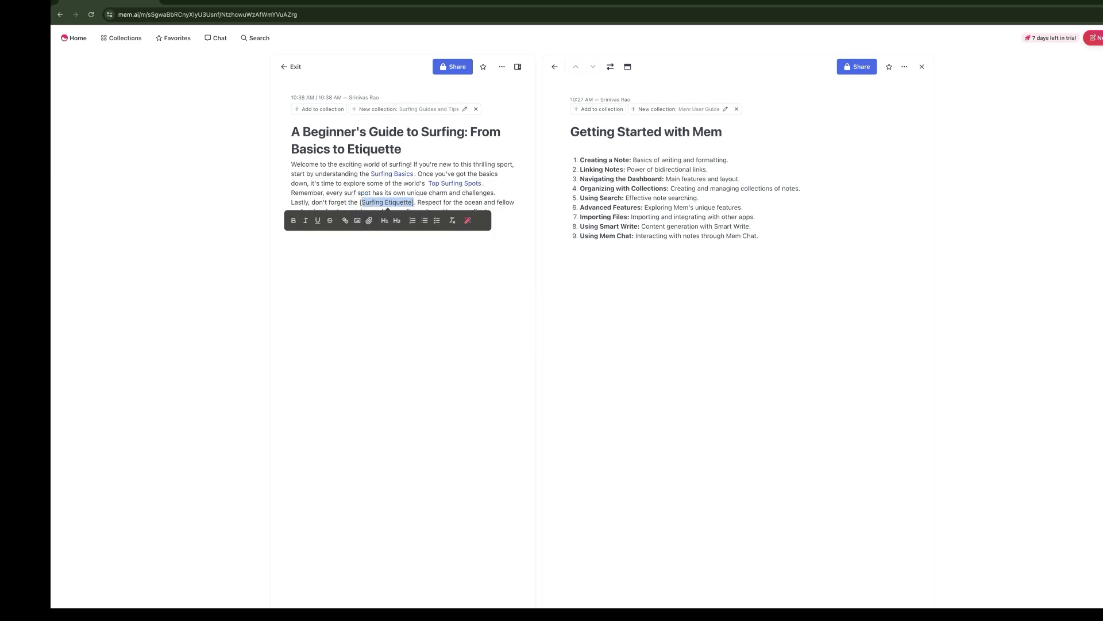
pyautogui.write('@s')
pyautogui.press('Return')
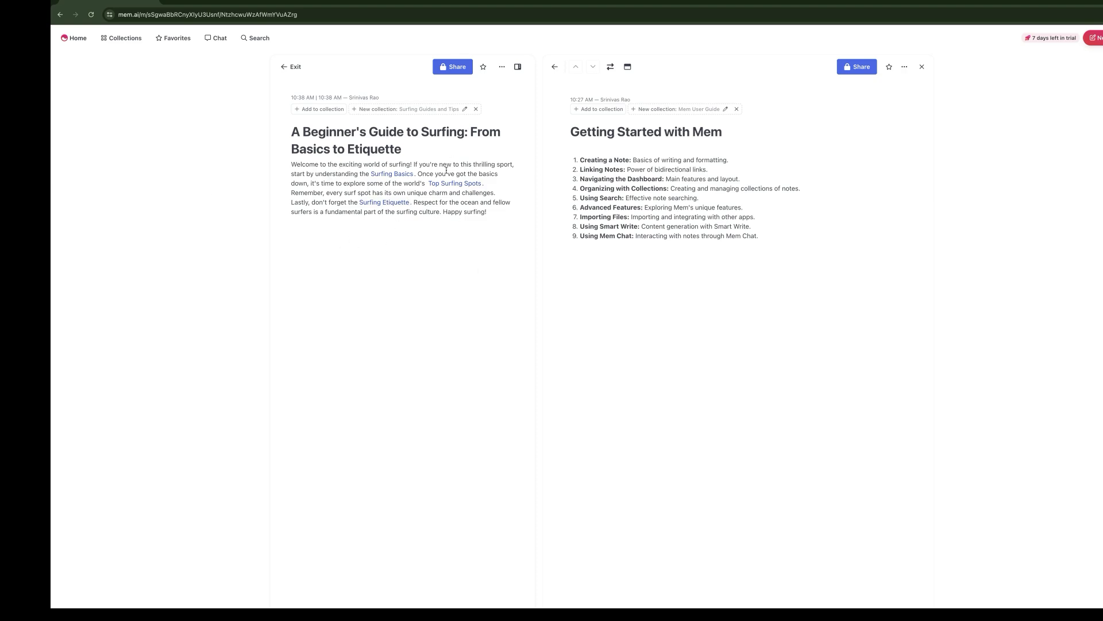
# Step: Open the linked Surfing Basics, Top Surfing Spots and Surfing Etiquette notes from the guide
pyautogui.click(388, 175)
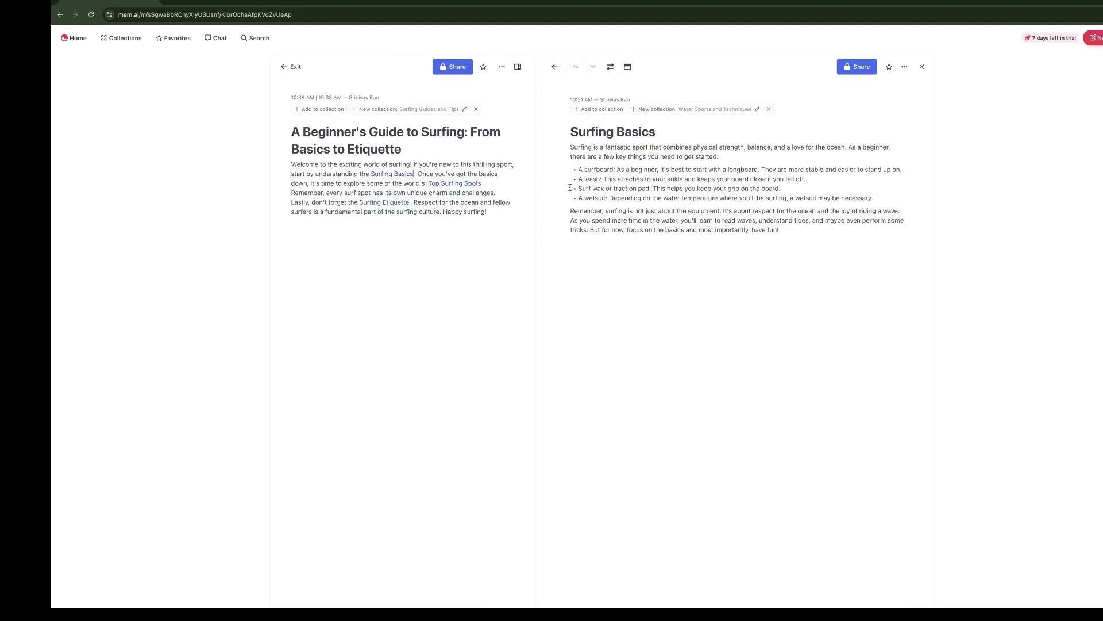
pyautogui.click(454, 183)
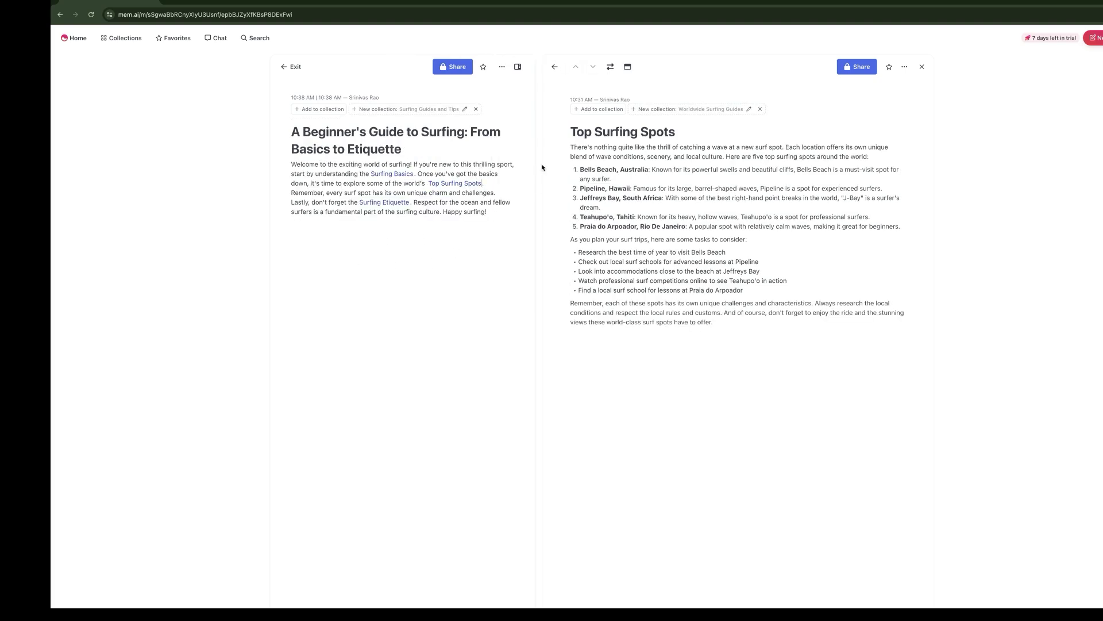
pyautogui.click(385, 202)
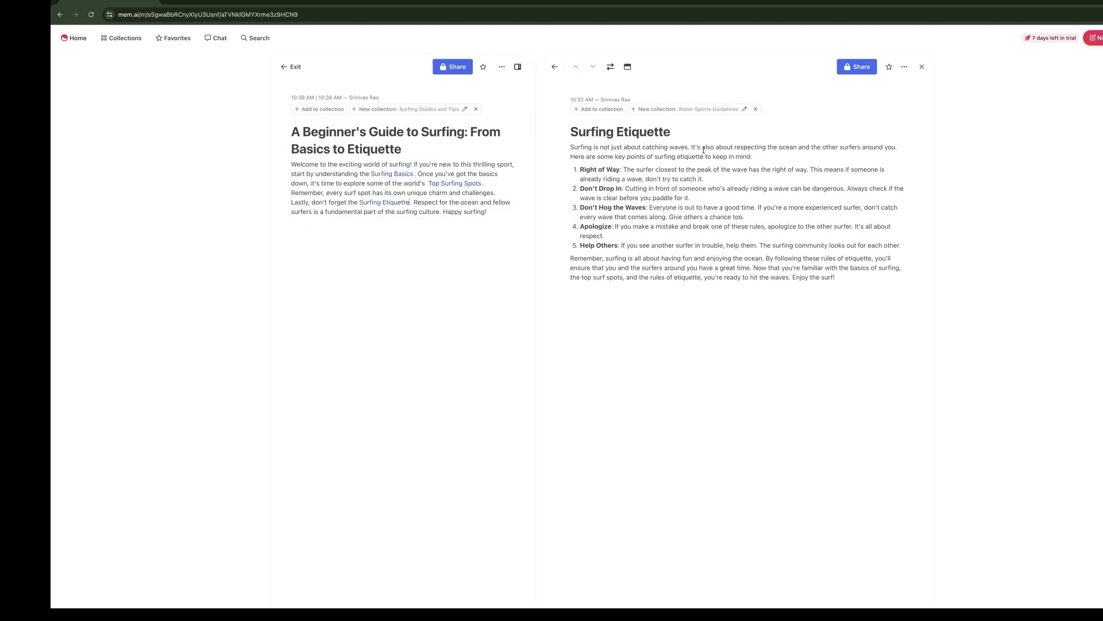
pyautogui.click(446, 183)
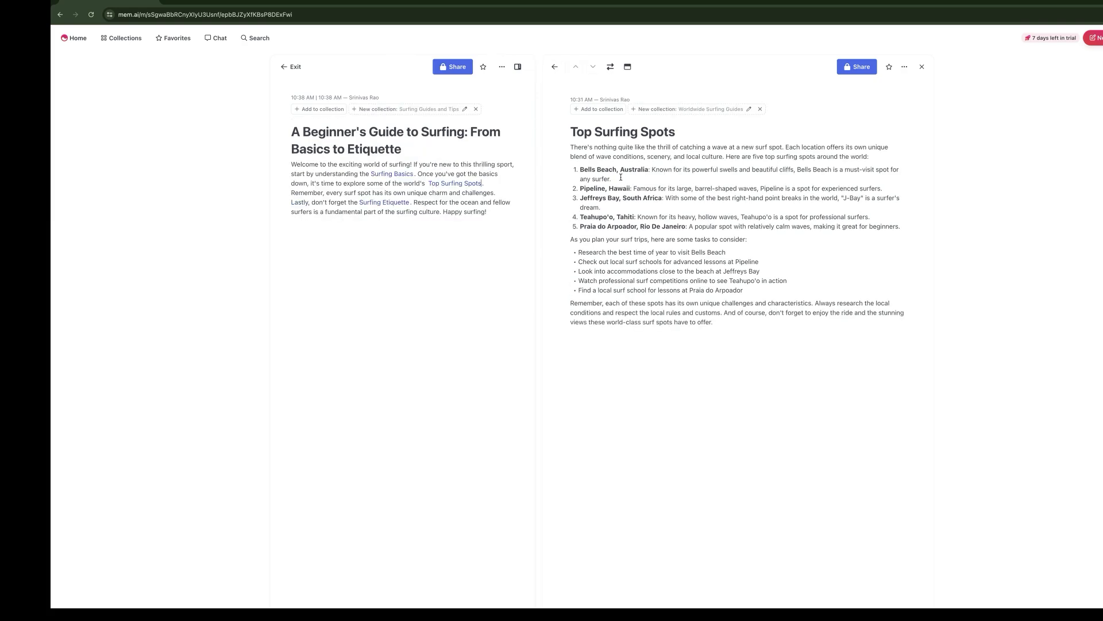
# Step: Link Bells Beach, Australia to a new note and make that note's title H1
pyautogui.click(580, 168)
pyautogui.write('@')
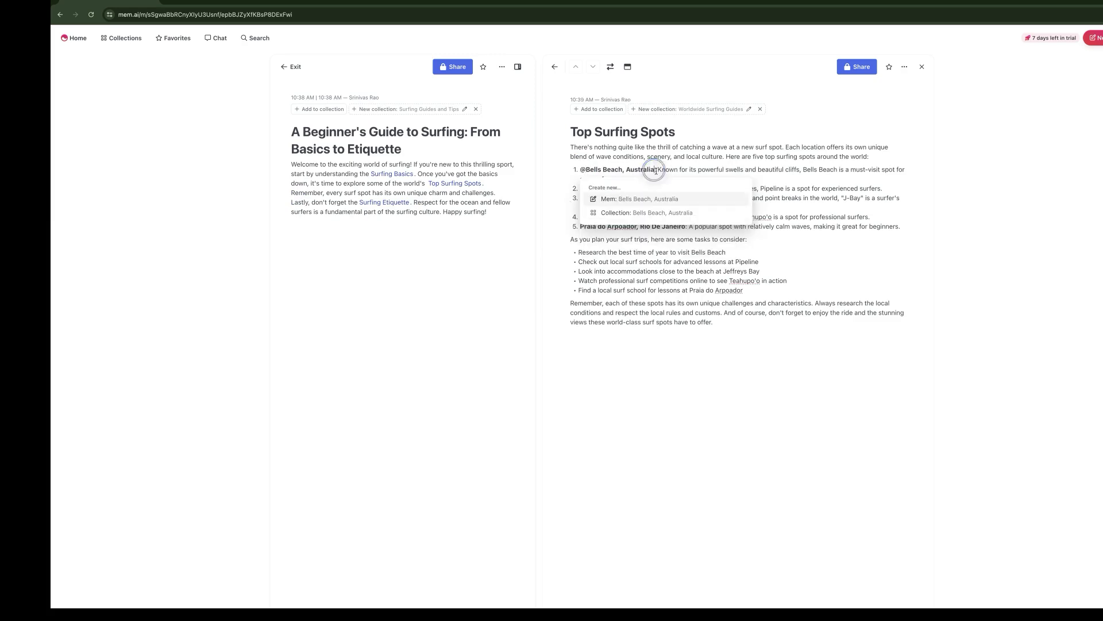
pyautogui.click(652, 197)
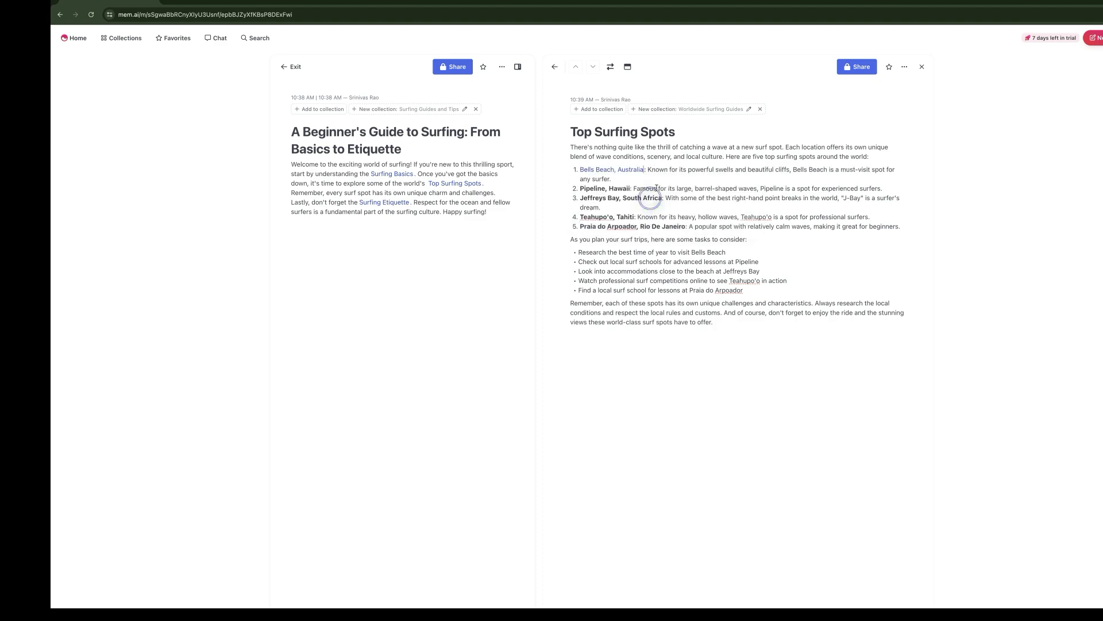
pyautogui.click(612, 169)
pyautogui.moveTo(649, 132); pyautogui.dragTo(569, 126)
pyautogui.click(643, 146)
pyautogui.click(717, 314)
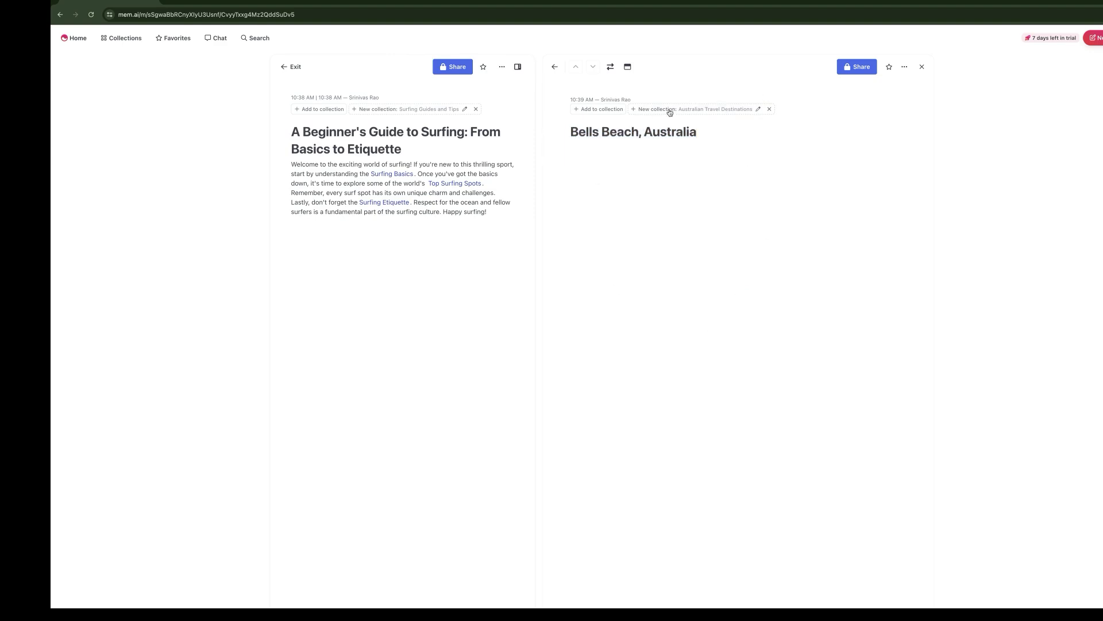
pyautogui.click(732, 278)
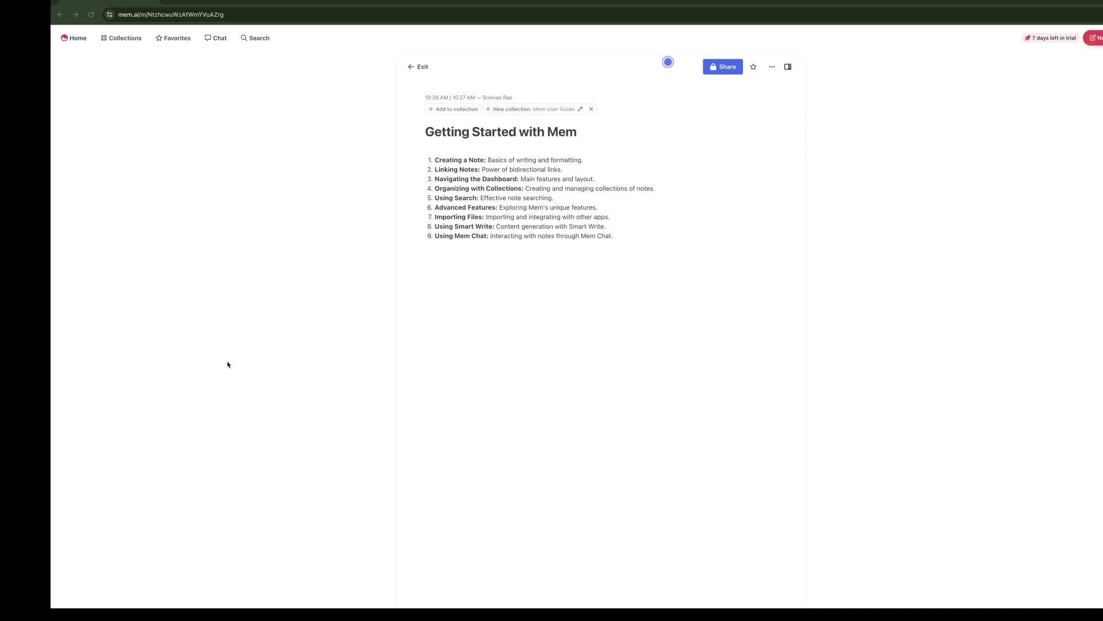
# Step: Browse the Home note list and its sort options unchanged, then go to Collections
pyautogui.click(81, 39)
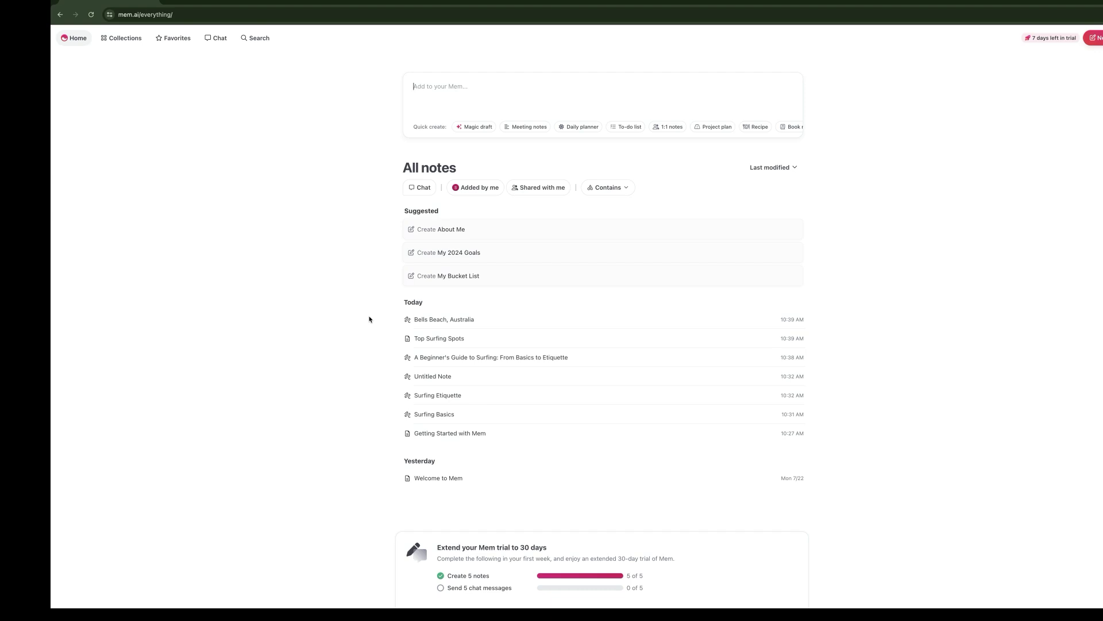
pyautogui.click(757, 169)
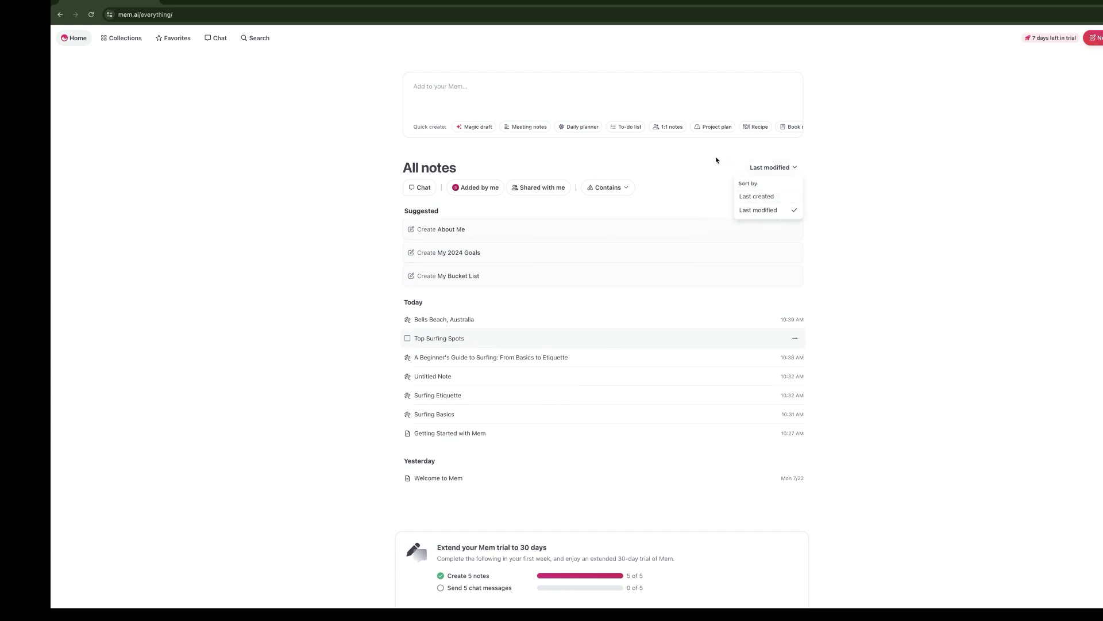
pyautogui.click(311, 331)
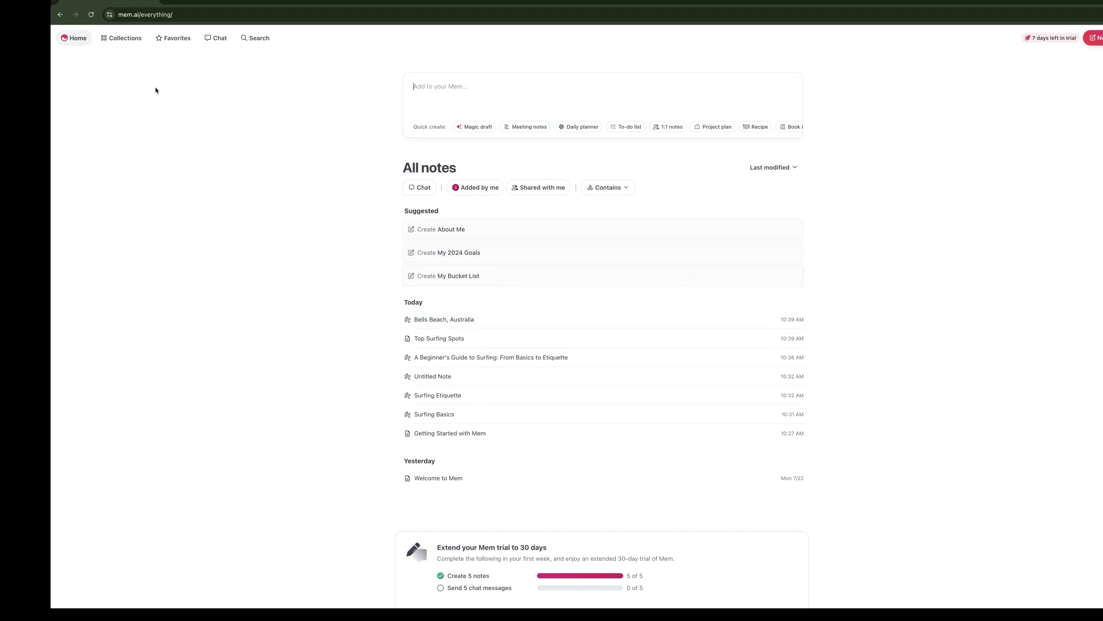
pyautogui.click(134, 40)
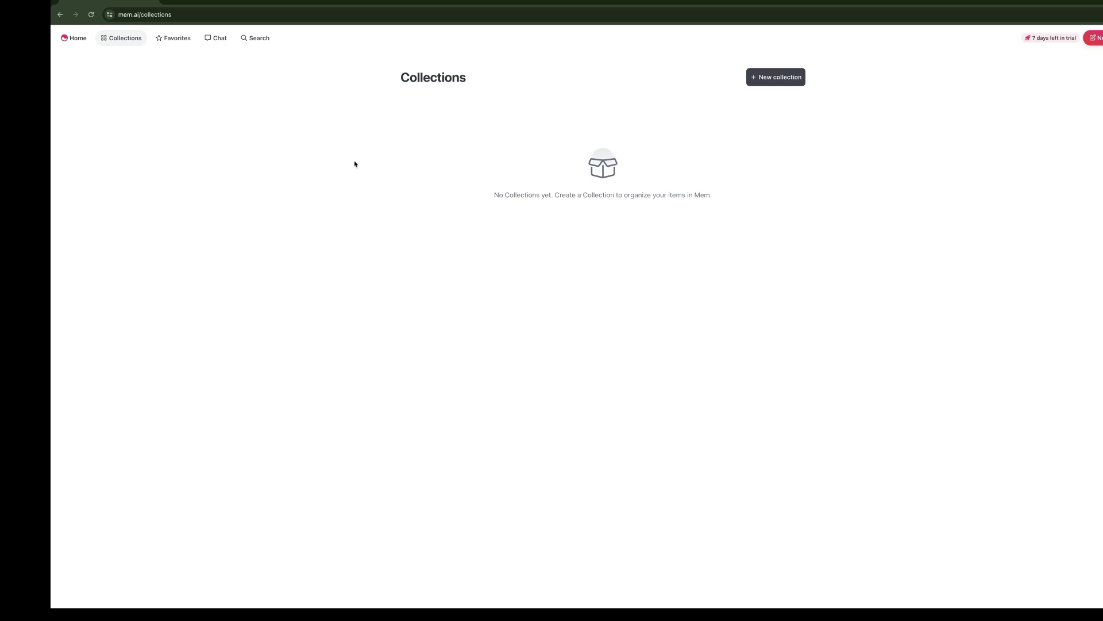
# Step: Create a Surfing collection with Top Surfing Spots, Surfing Etiquette and the beginner's guide
pyautogui.click(767, 78)
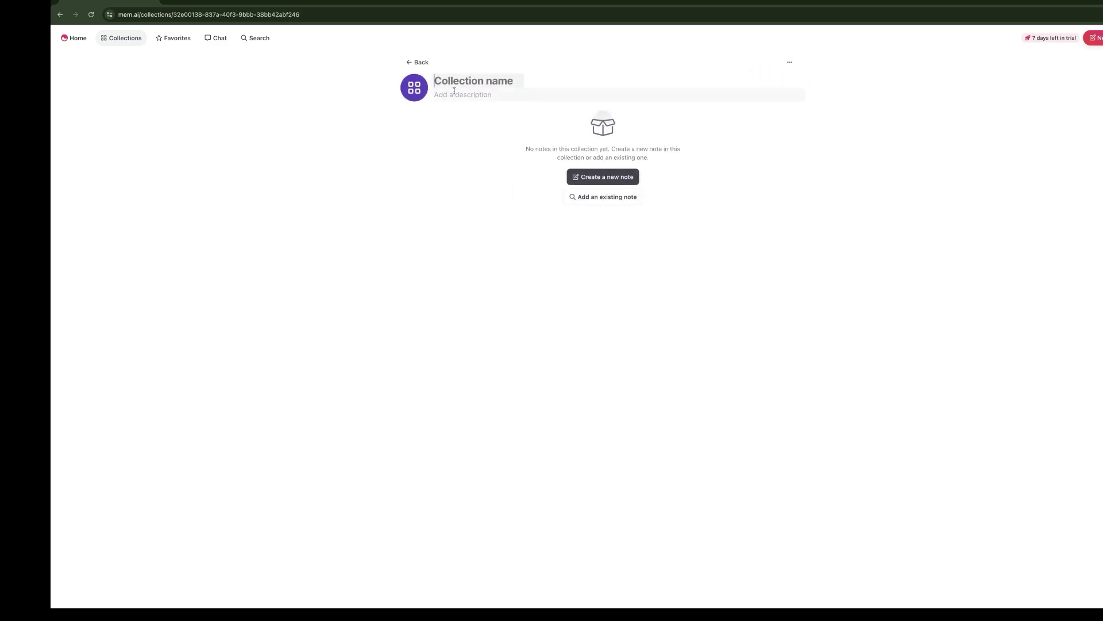
pyautogui.write('Surfing')
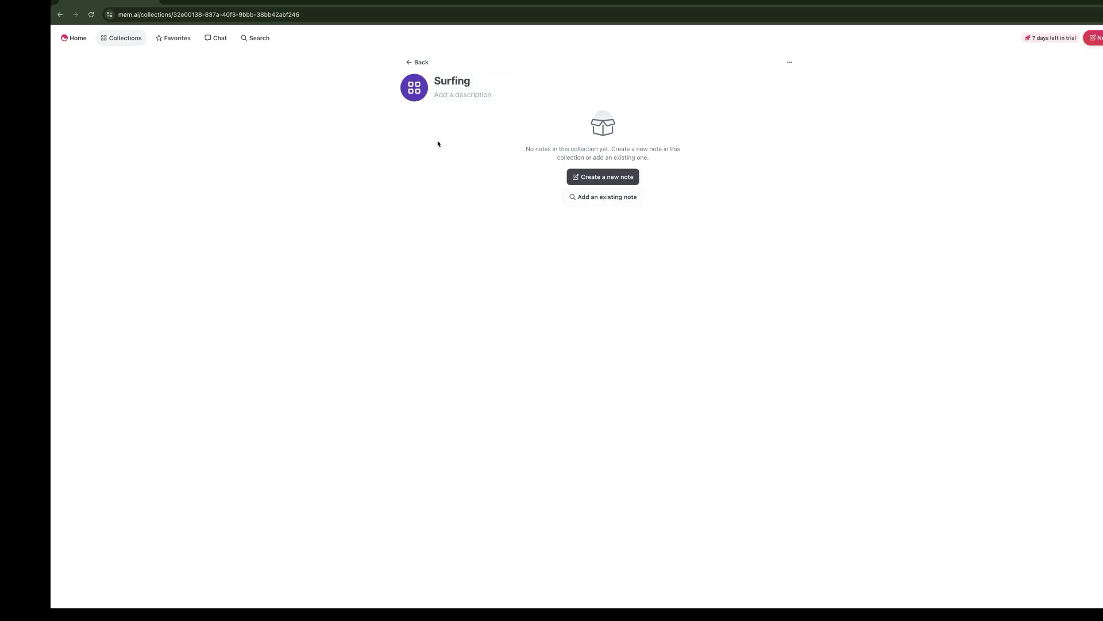
pyautogui.click(592, 199)
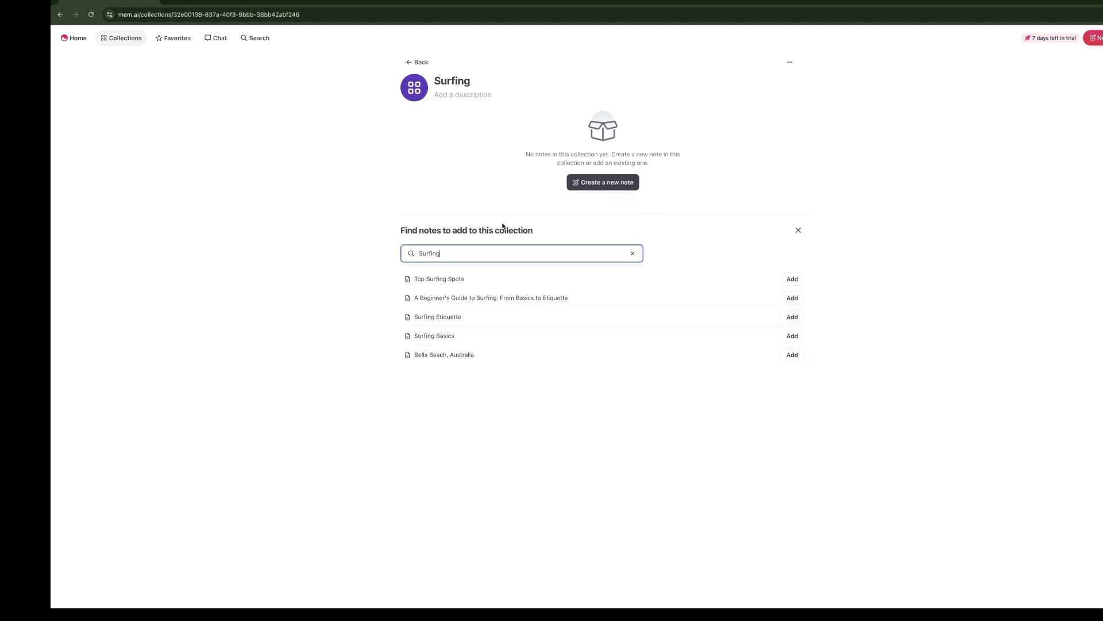
pyautogui.click(792, 279)
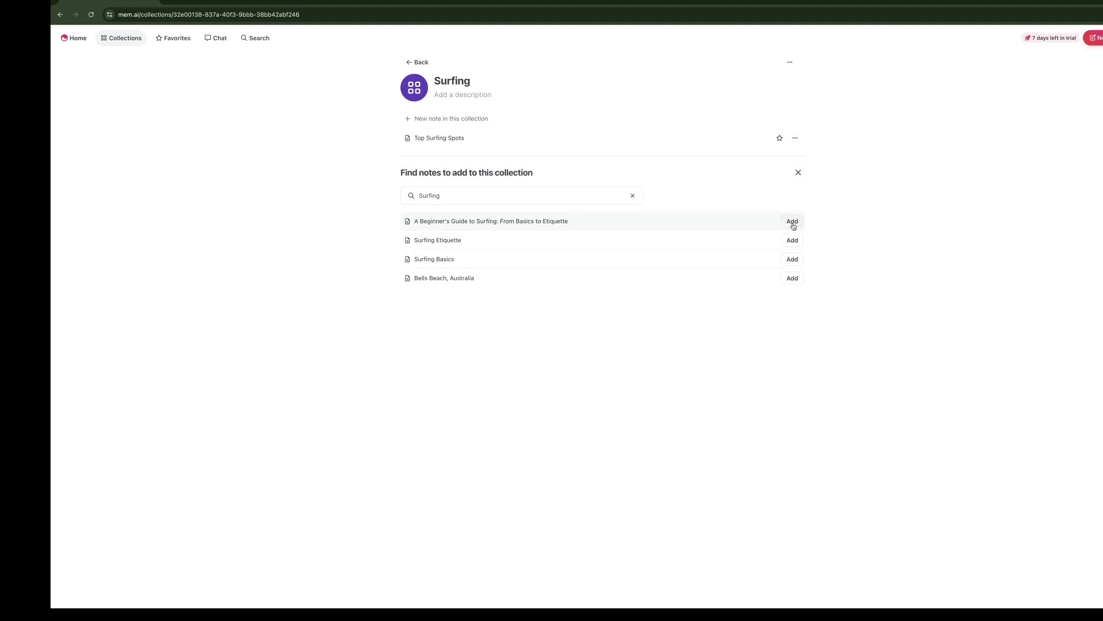
pyautogui.click(792, 241)
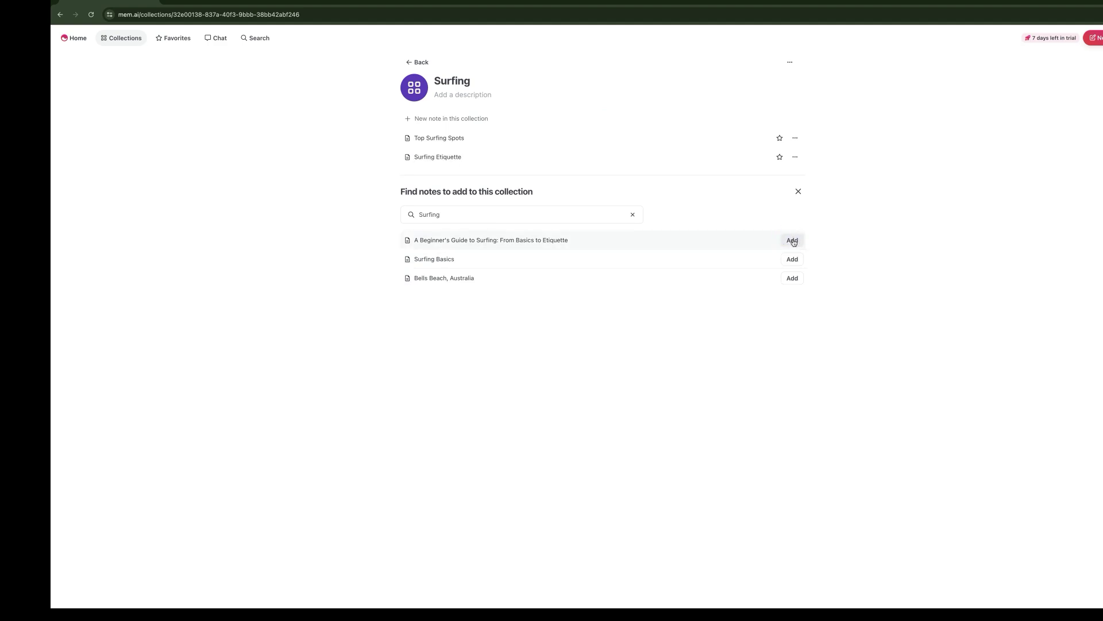
pyautogui.click(791, 241)
pyautogui.click(418, 62)
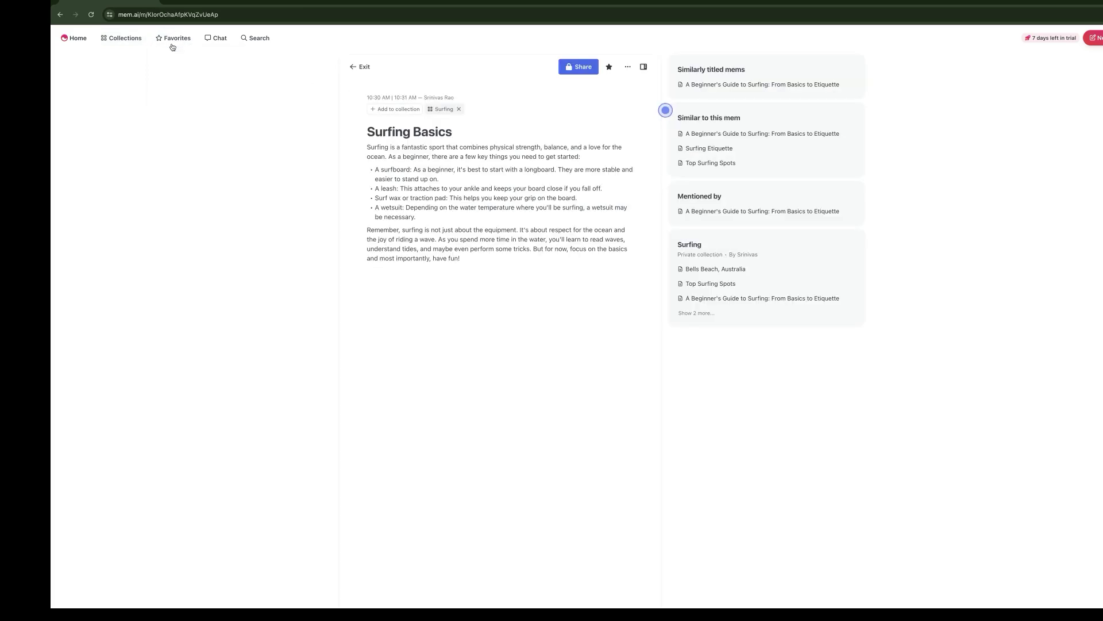
pyautogui.moveTo(171, 39)
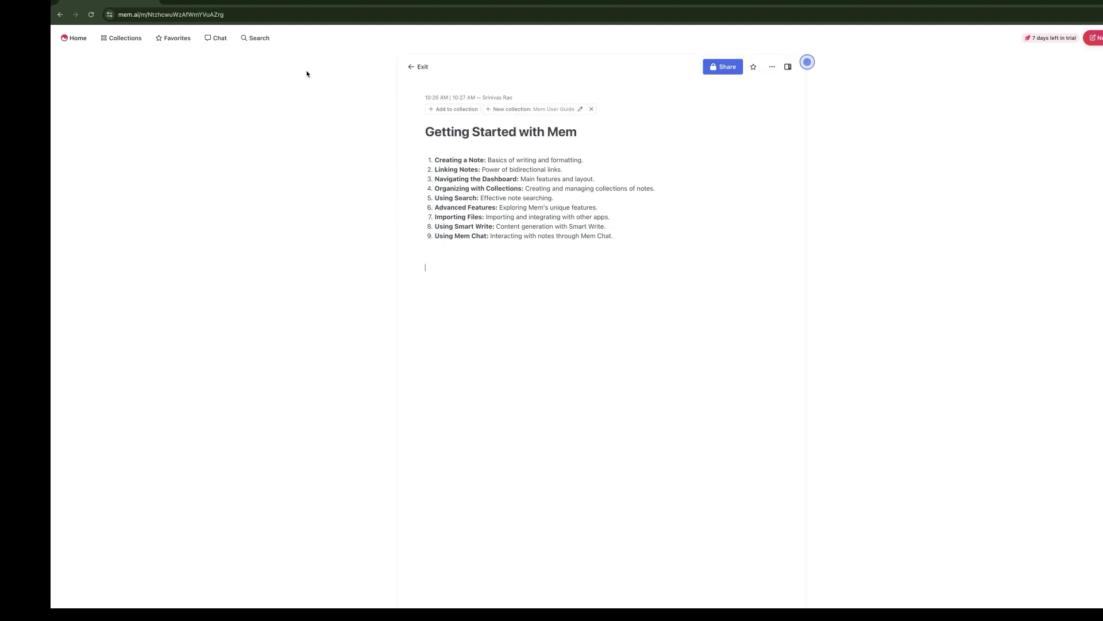
# Step: Search the notes for 'surfing'
pyautogui.click(266, 40)
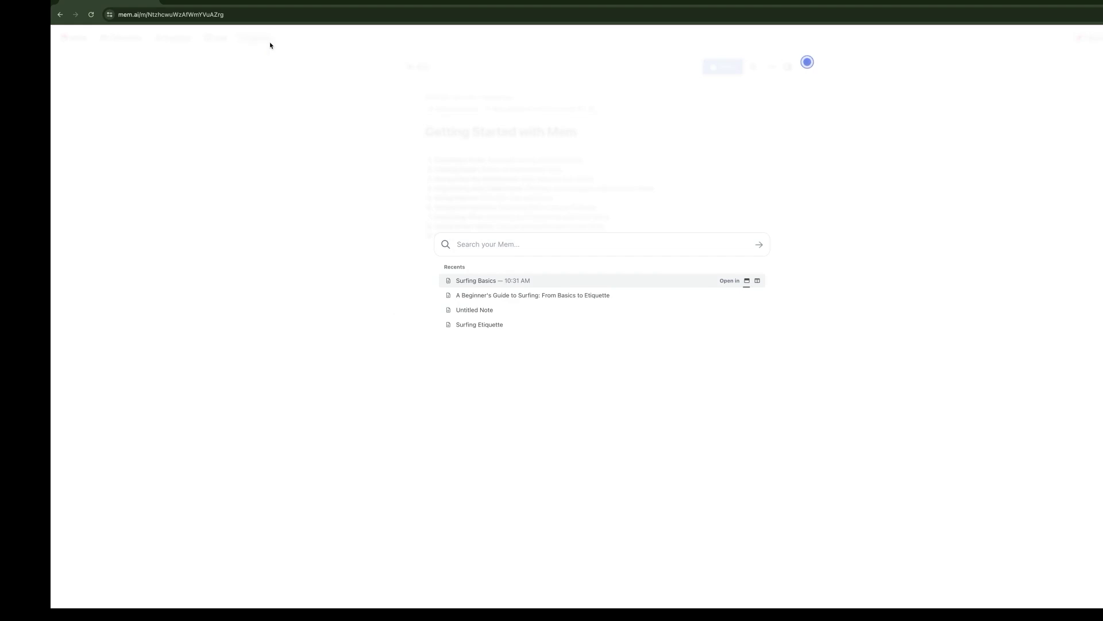
pyautogui.write('surfing')
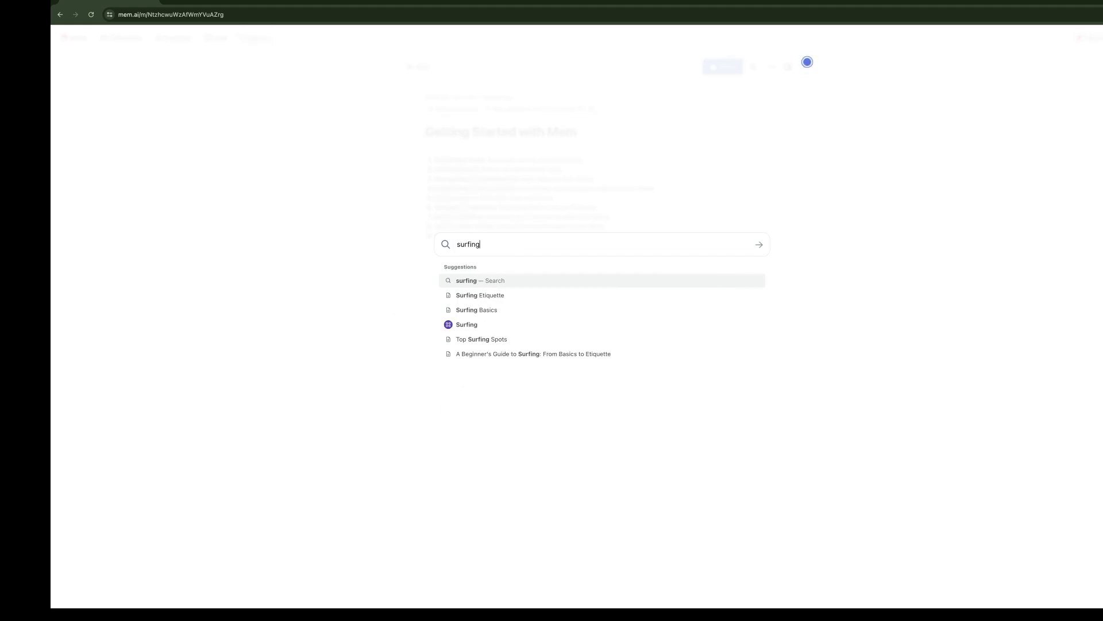
pyautogui.press('Return')
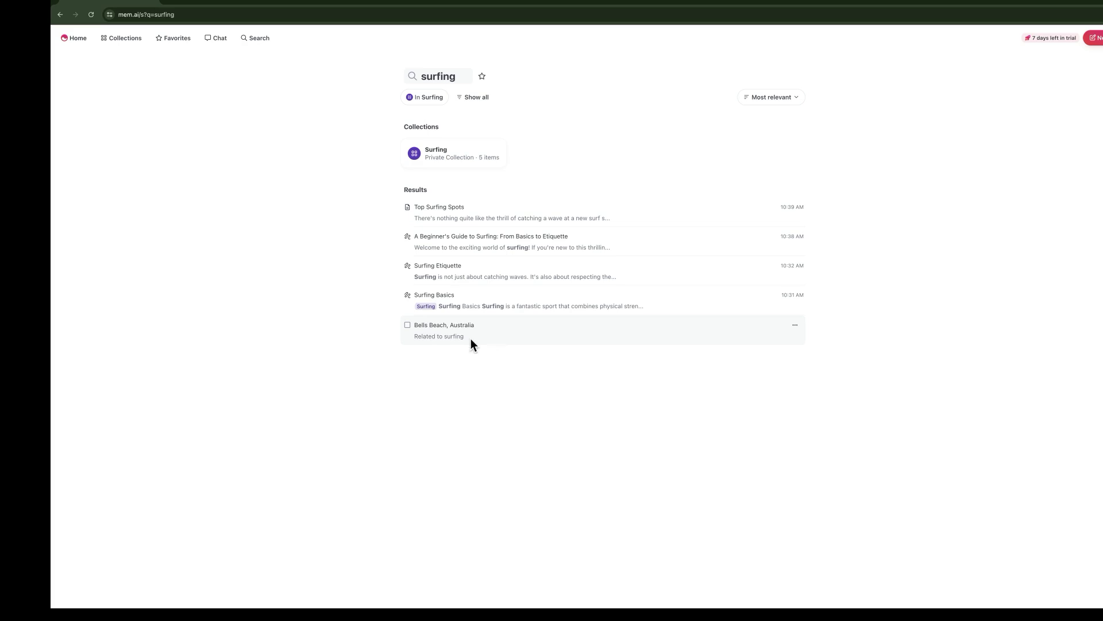
# Step: Reveal all search filters and inspect the Captured with and Links filter options
pyautogui.moveTo(470, 324)
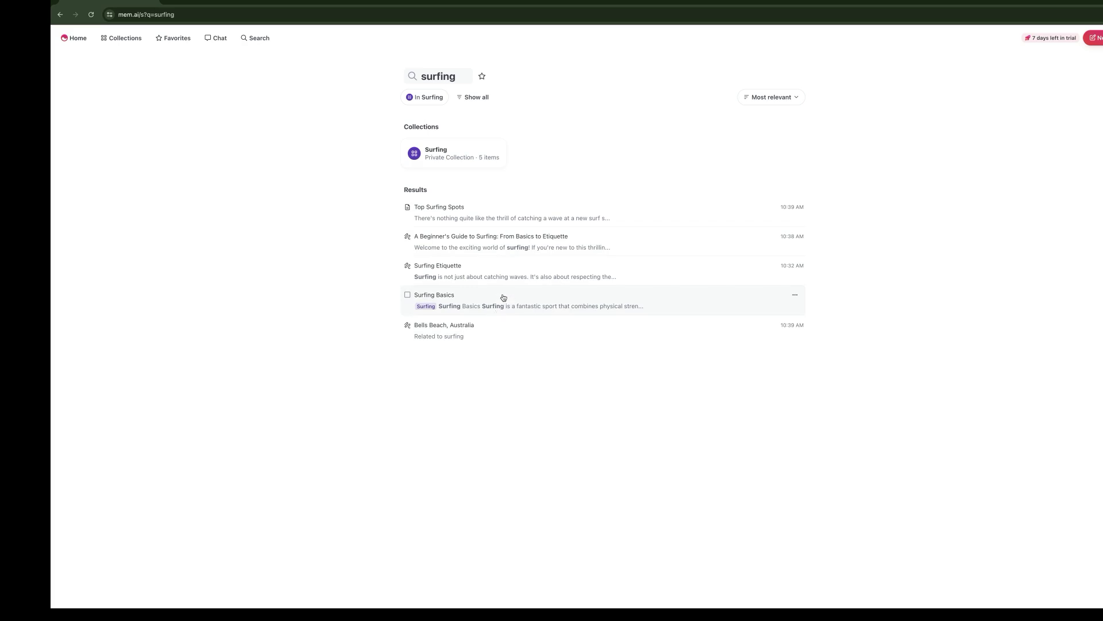
pyautogui.click(765, 97)
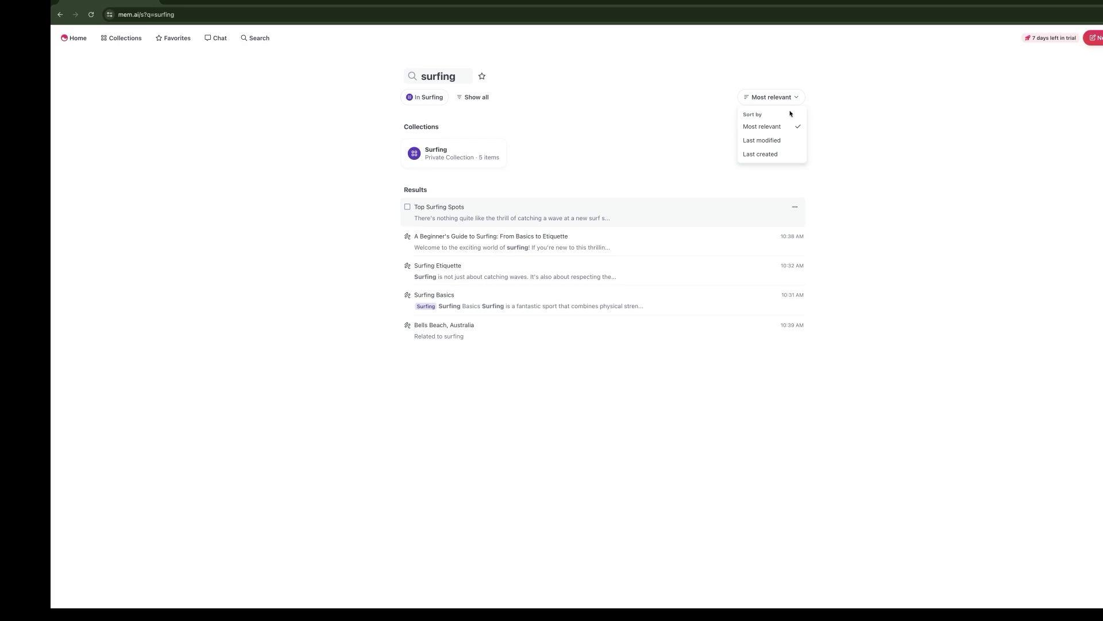
pyautogui.click(484, 106)
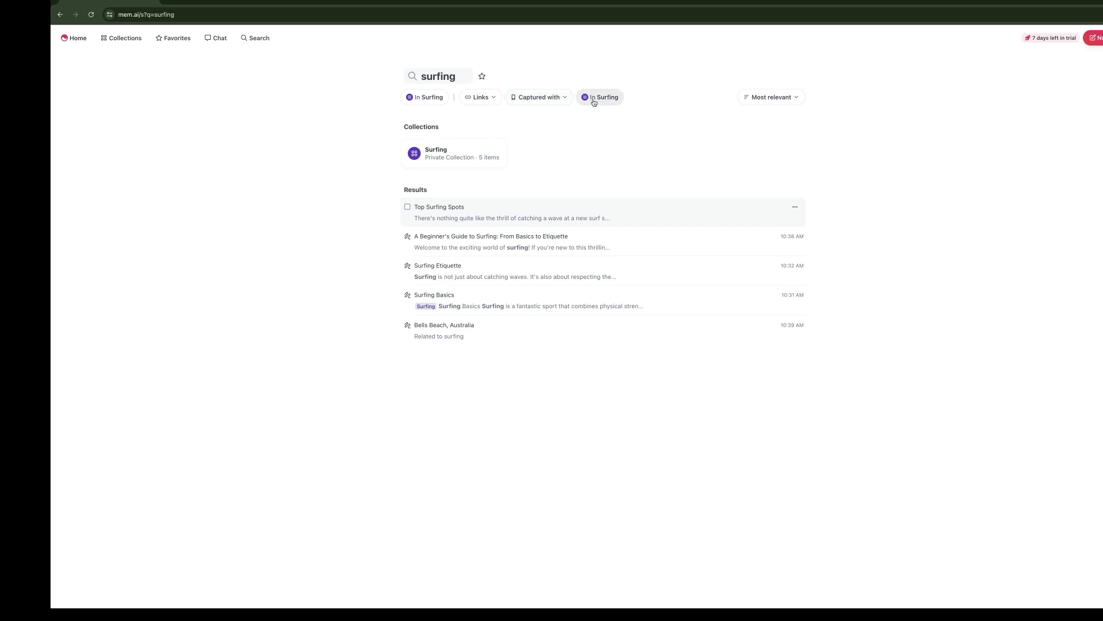
pyautogui.click(556, 98)
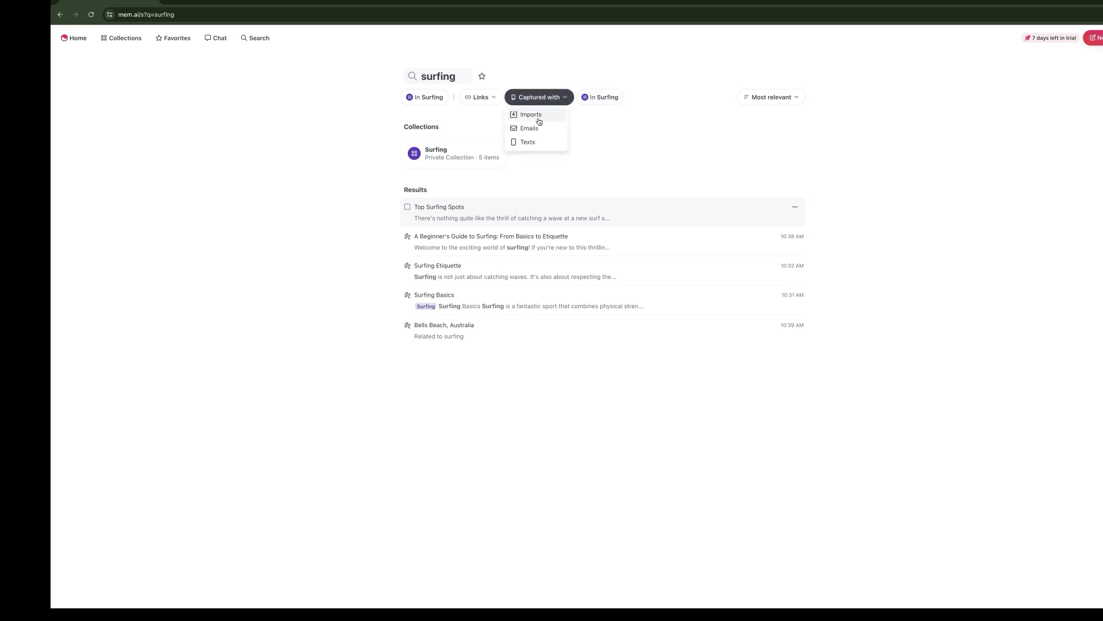
pyautogui.click(666, 81)
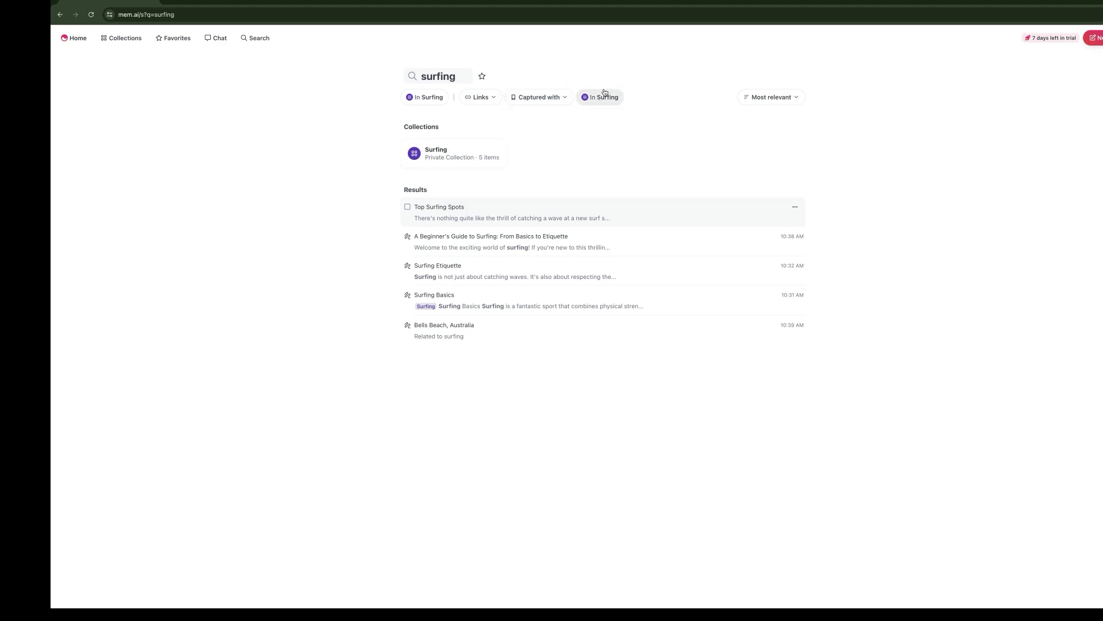
pyautogui.click(481, 100)
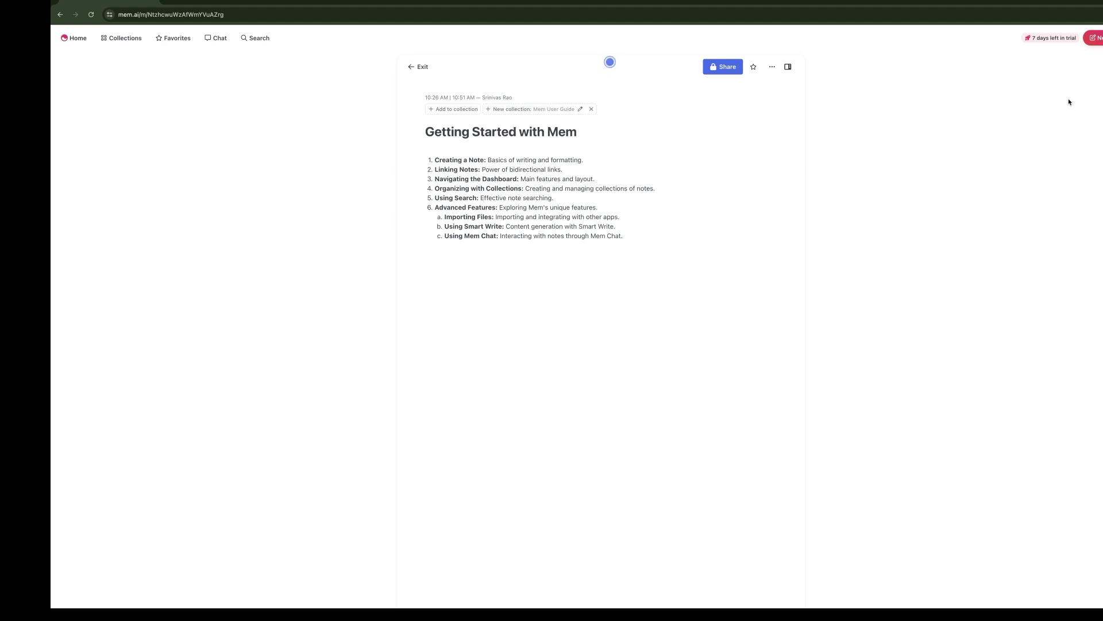
# Step: Open the account menu from the profile avatar
pyautogui.click(1099, 38)
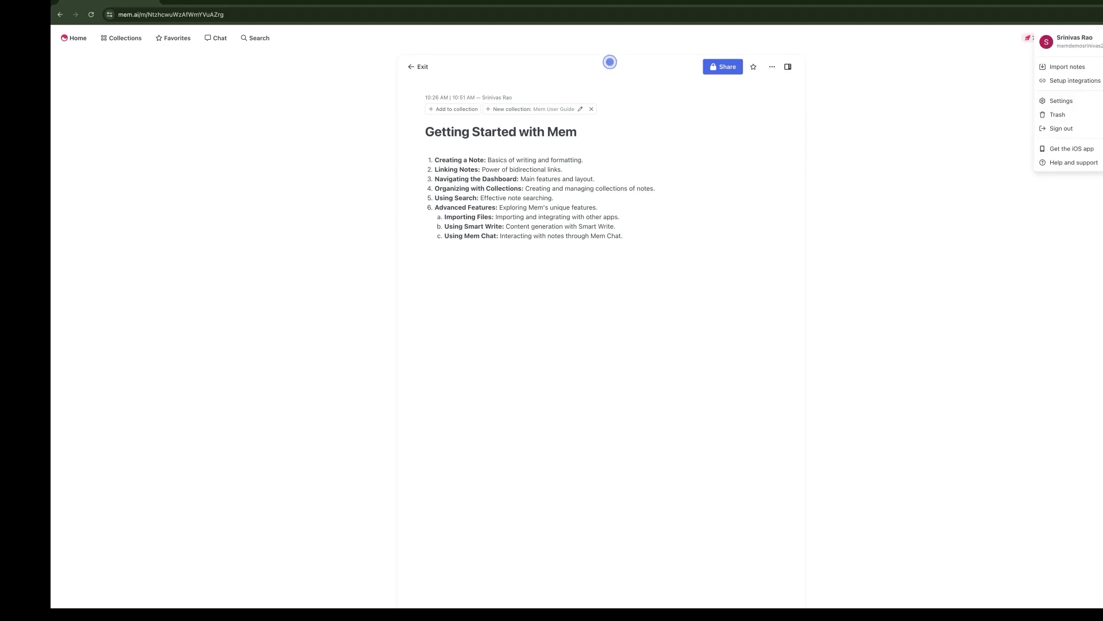
# Step: Import the Book Summary Markdown file from the Gettings Started With Mem folder
pyautogui.click(1073, 83)
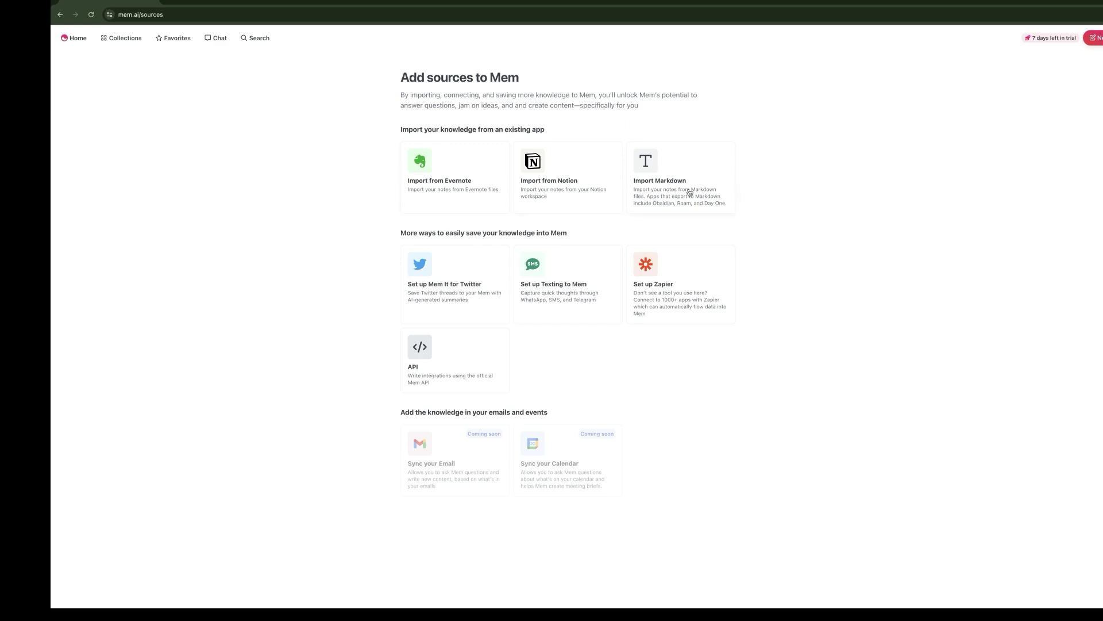
pyautogui.click(660, 188)
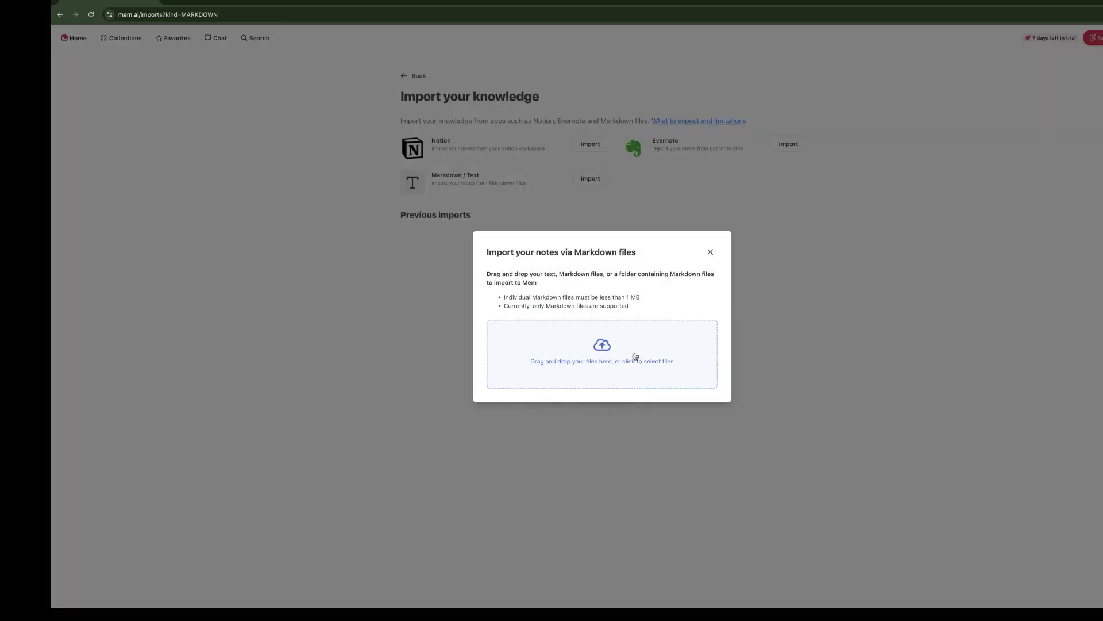
pyautogui.click(695, 278)
pyautogui.click(602, 229)
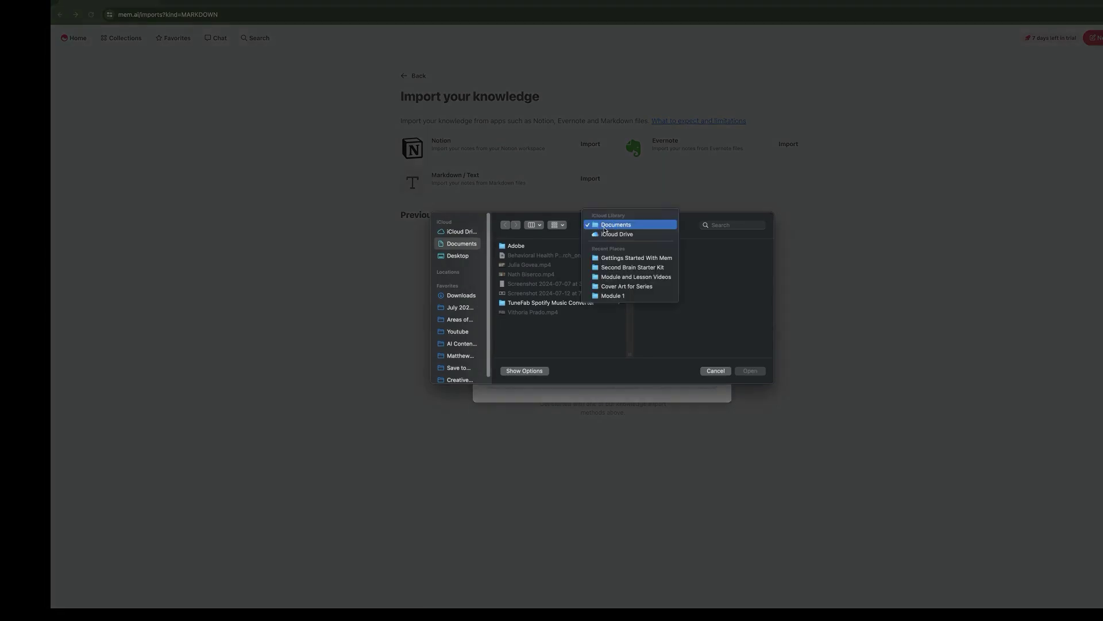
pyautogui.click(621, 258)
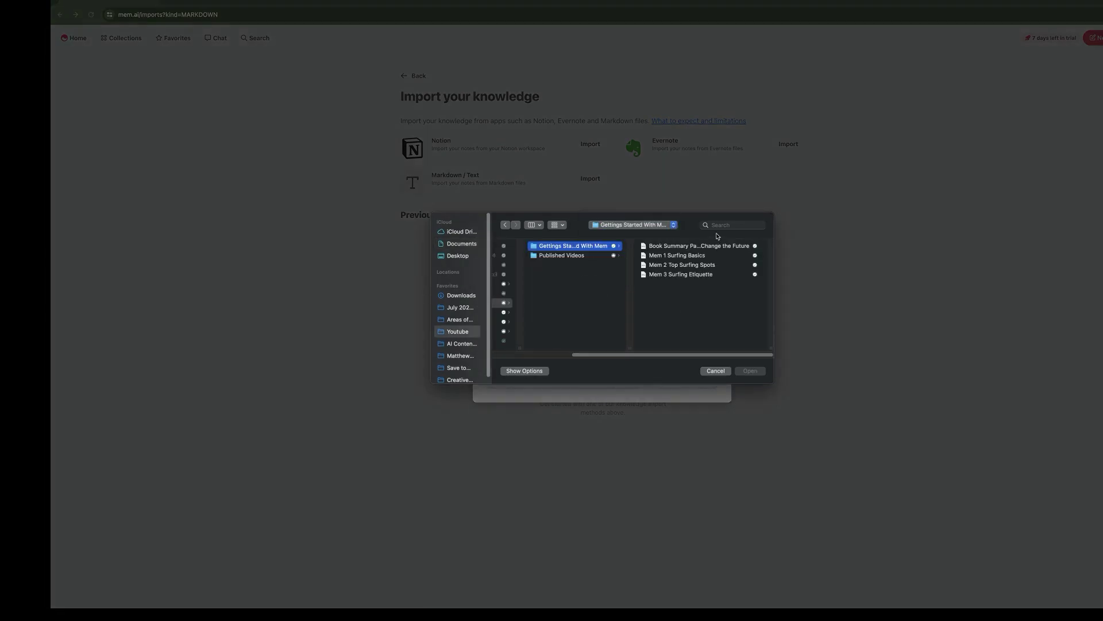
pyautogui.click(710, 246)
pyautogui.press('Return')
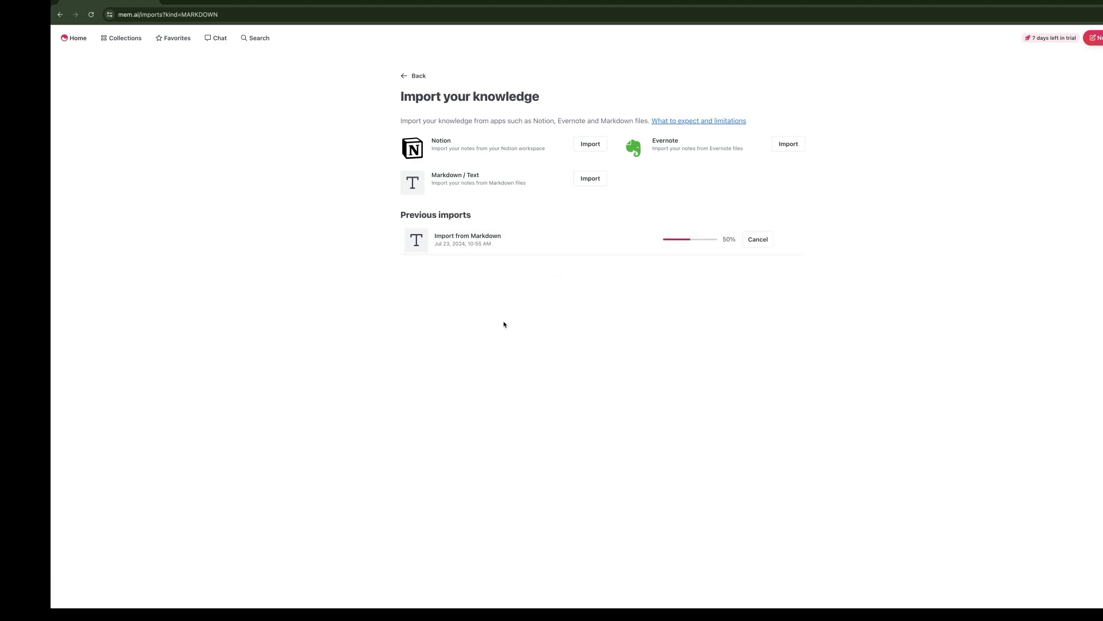
# Step: View the notes from the new import, then return to the Add sources page
pyautogui.click(497, 253)
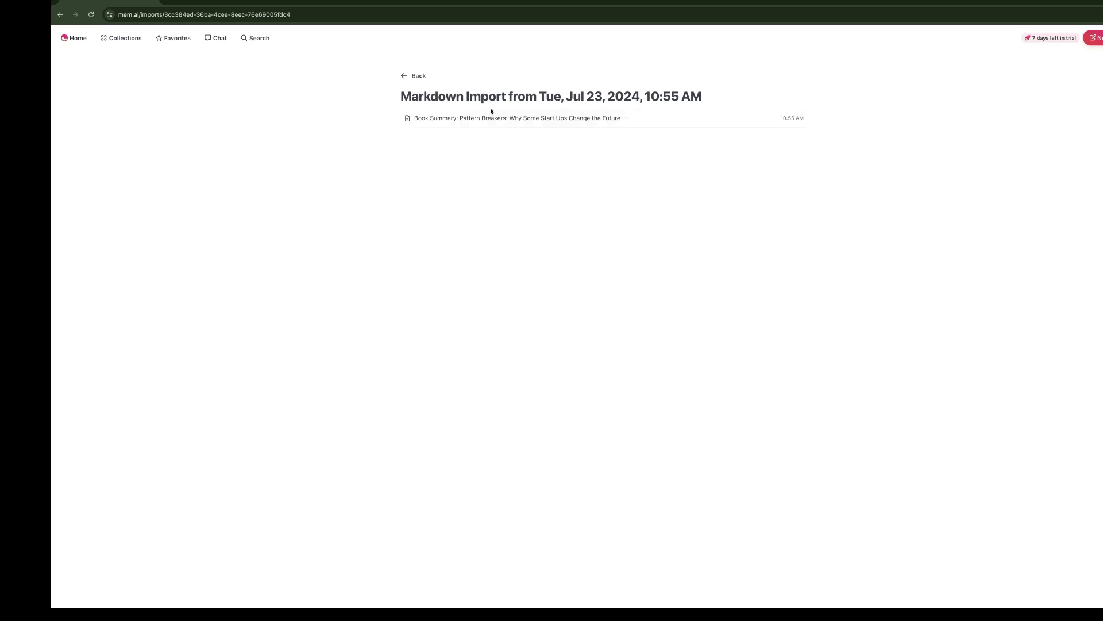
pyautogui.hotkey('alt', 'Left')
pyautogui.click(413, 76)
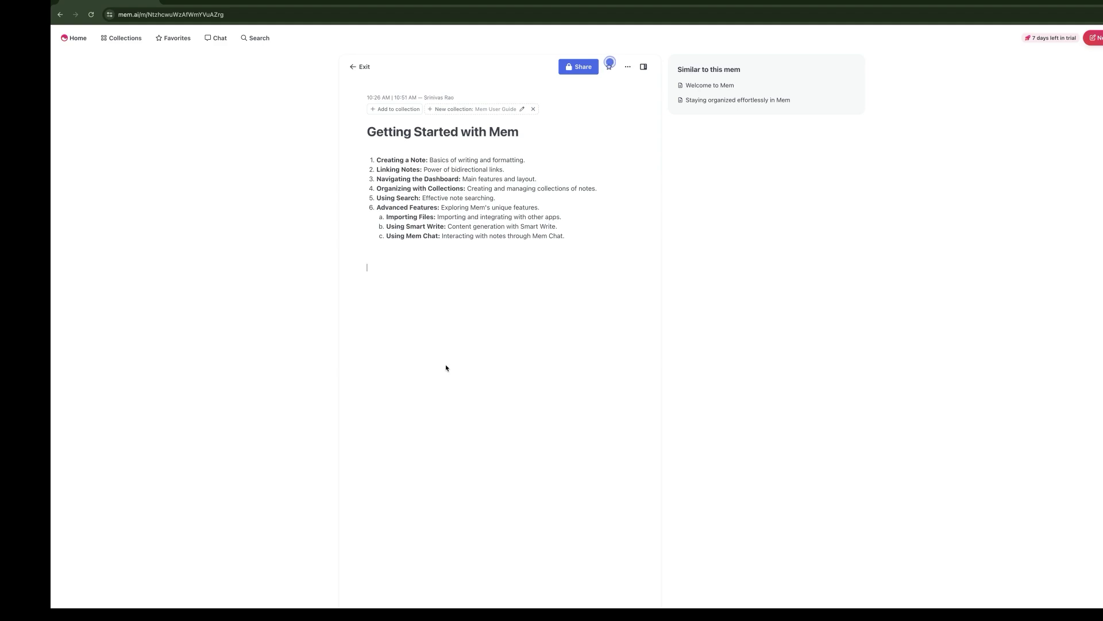
# Step: Paste the surfing-guide prompt into a new mem and link the Surfing Basics note
pyautogui.hotkey('alt', 'n')
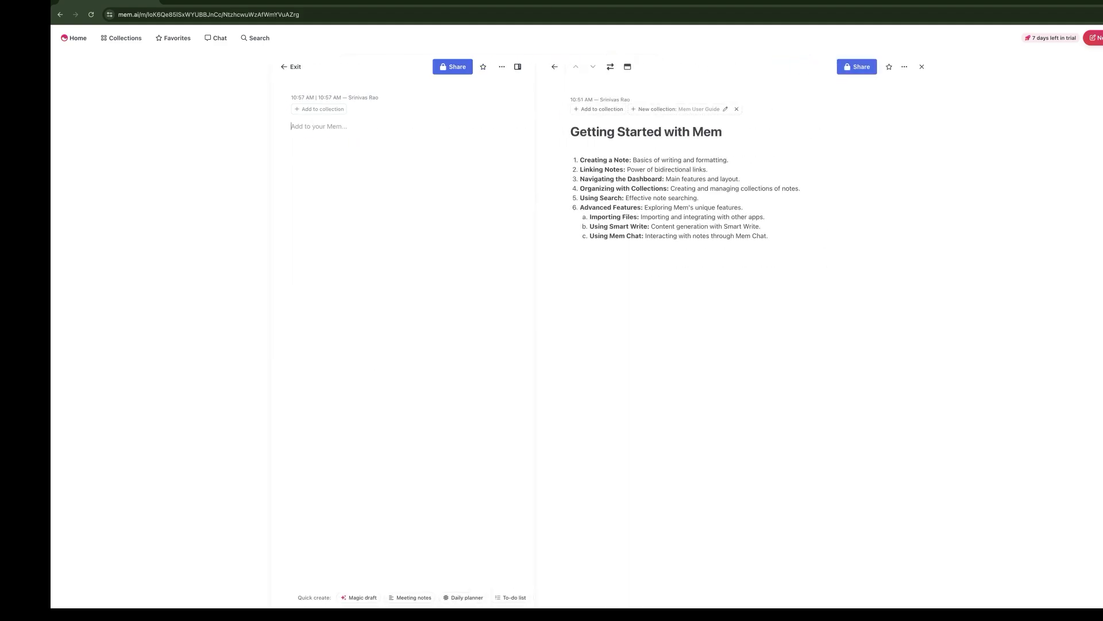
pyautogui.write("Using the information from the Surfing Basics', Top Surf Spots, and Surfing Etiquette mems, write a step-by-step guide for a city-dweller planning their first surfing trip.")
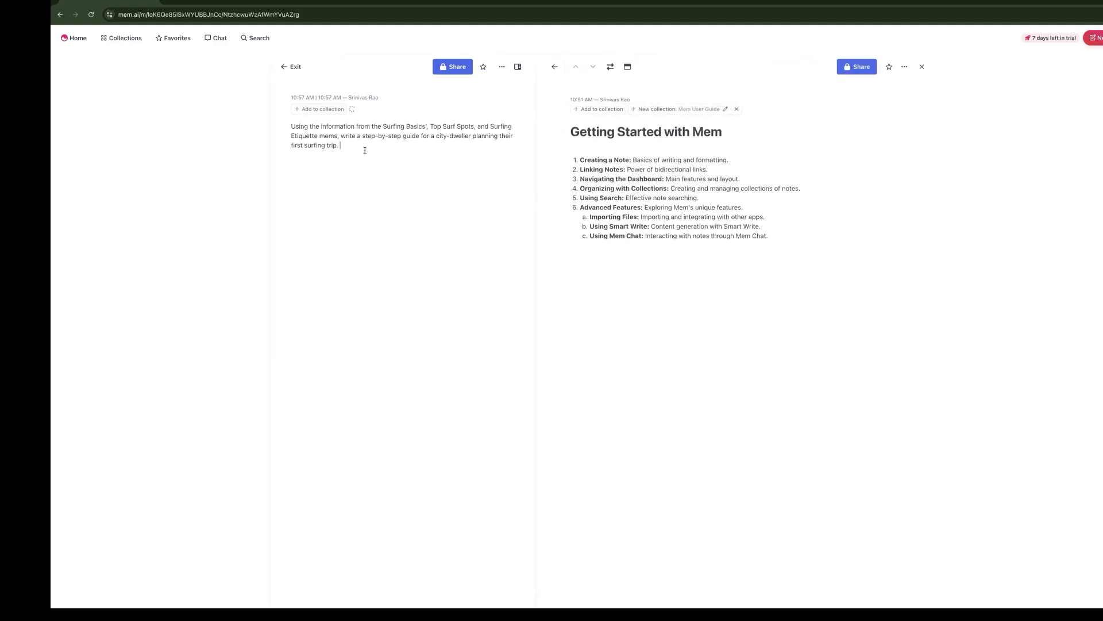
pyautogui.click(383, 126)
pyautogui.write('@')
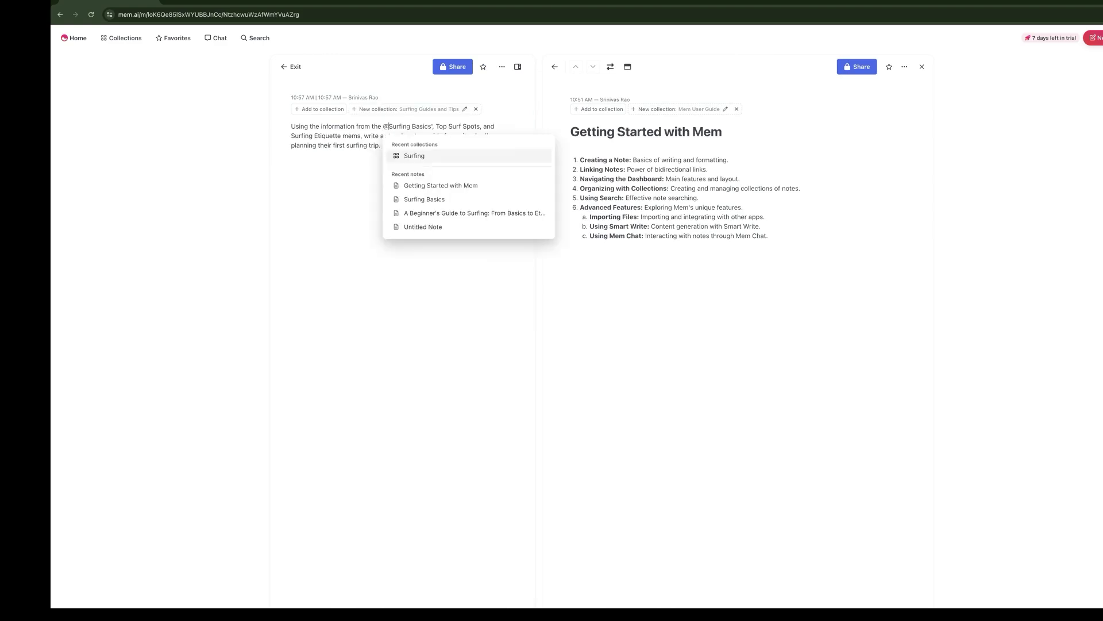
pyautogui.press('Right')
pyautogui.press('Right')
pyautogui.press('Right')
pyautogui.press('Right')
pyautogui.press('Right')
pyautogui.press('Right')
pyautogui.press('Right')
pyautogui.press('Right')
pyautogui.press('Right')
pyautogui.press('Right')
pyautogui.press('Right')
pyautogui.press('Right')
pyautogui.press('Right')
pyautogui.press('Right')
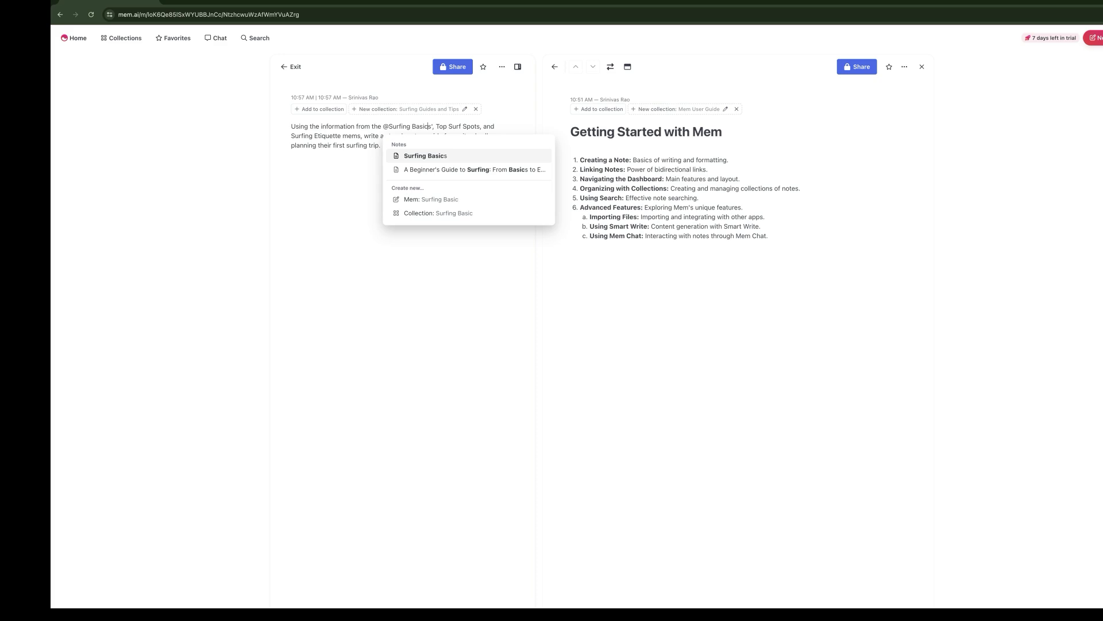
pyautogui.press('Return')
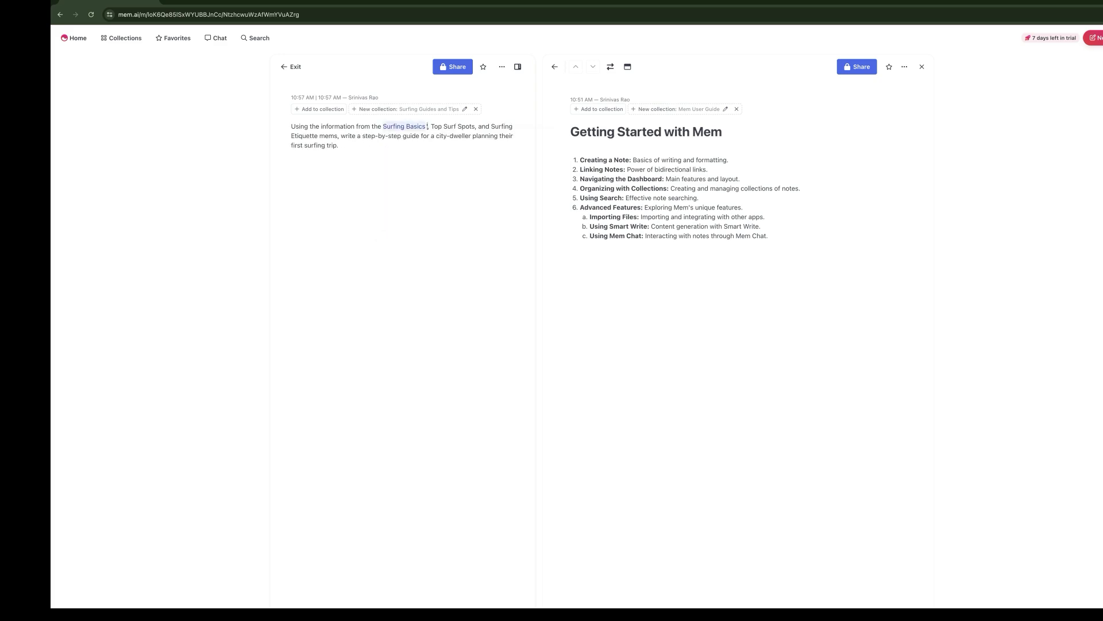
pyautogui.press('Delete')
# Step: Link the Top Surfing Spots and Surfing Etiquette notes with @ mentions in the prompt
pyautogui.write('@')
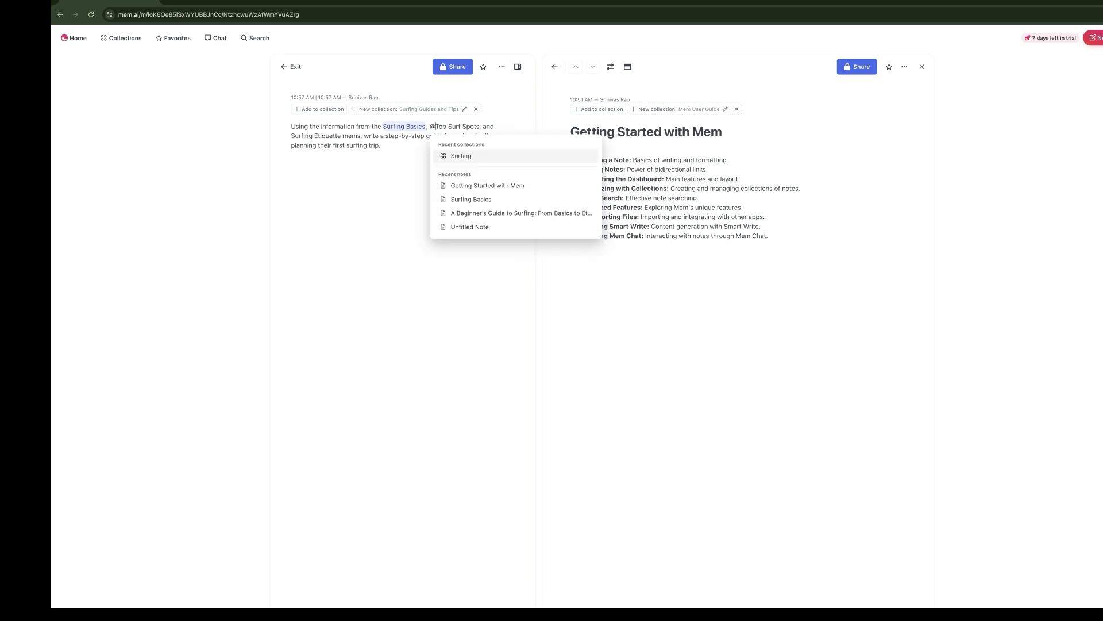
pyautogui.click(478, 126)
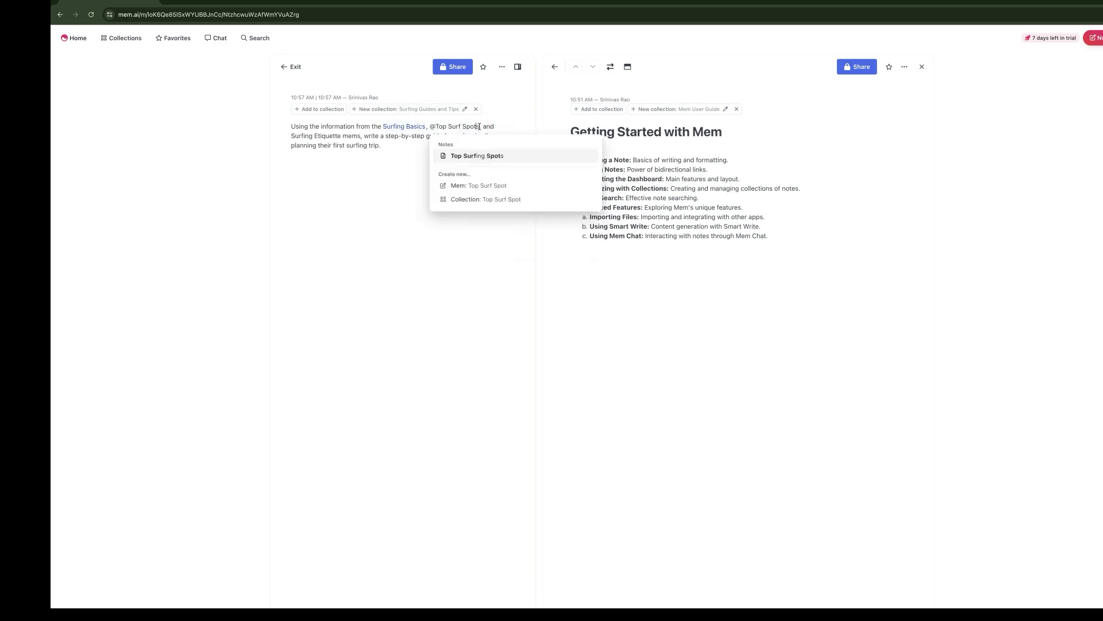
pyautogui.click(459, 157)
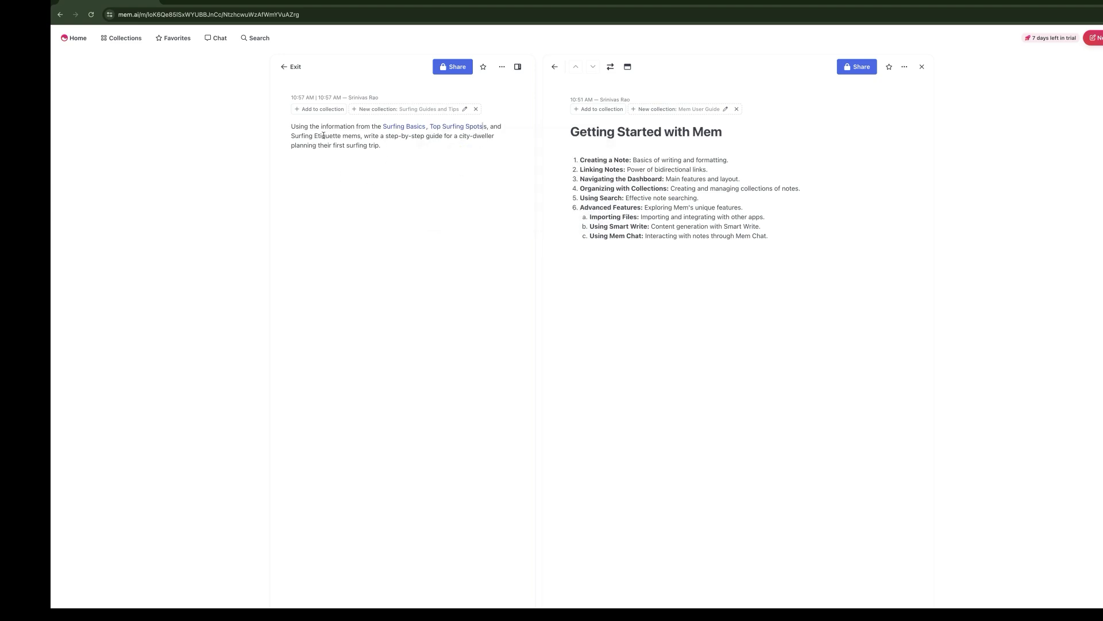
pyautogui.click(297, 134)
pyautogui.write('@')
pyautogui.press('Right')
pyautogui.press('Right')
pyautogui.press('Right')
pyautogui.press('Right')
pyautogui.press('Right')
pyautogui.press('Right')
pyautogui.press('Right')
pyautogui.press('Right')
pyautogui.press('Right')
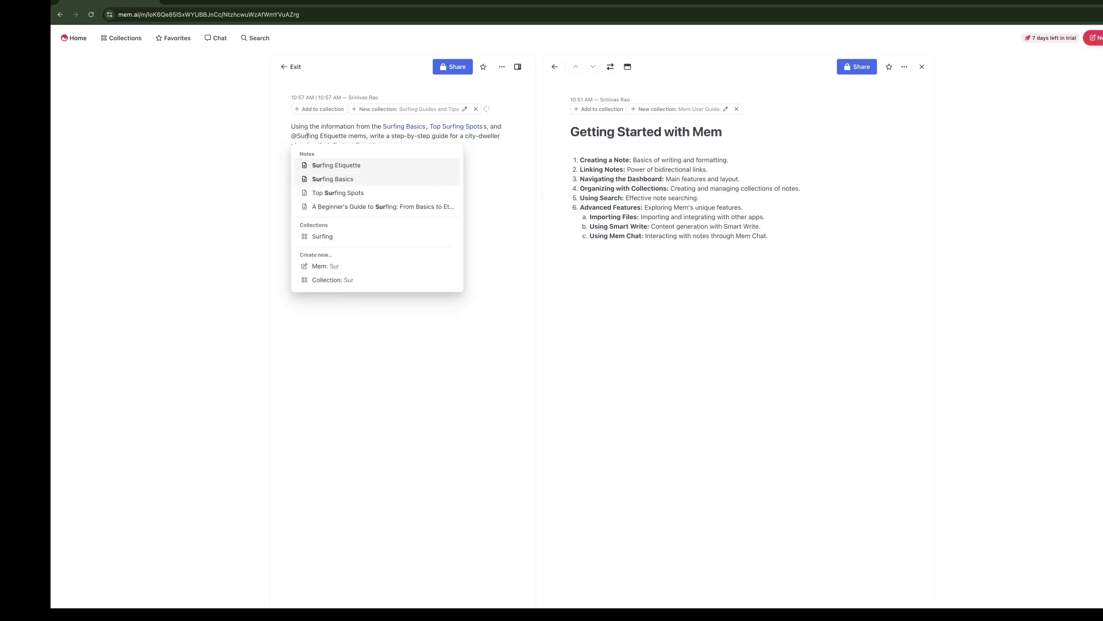
pyautogui.press('Right')
pyautogui.press('Right')
pyautogui.press('Right')
pyautogui.press('Right')
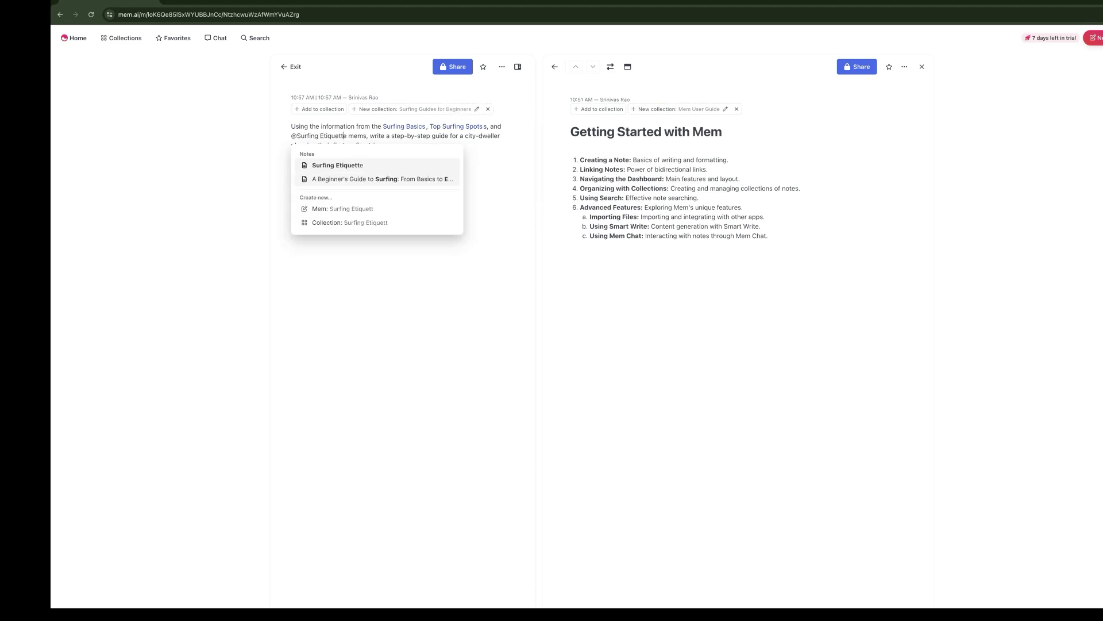
pyautogui.press('Right')
pyautogui.press('Return')
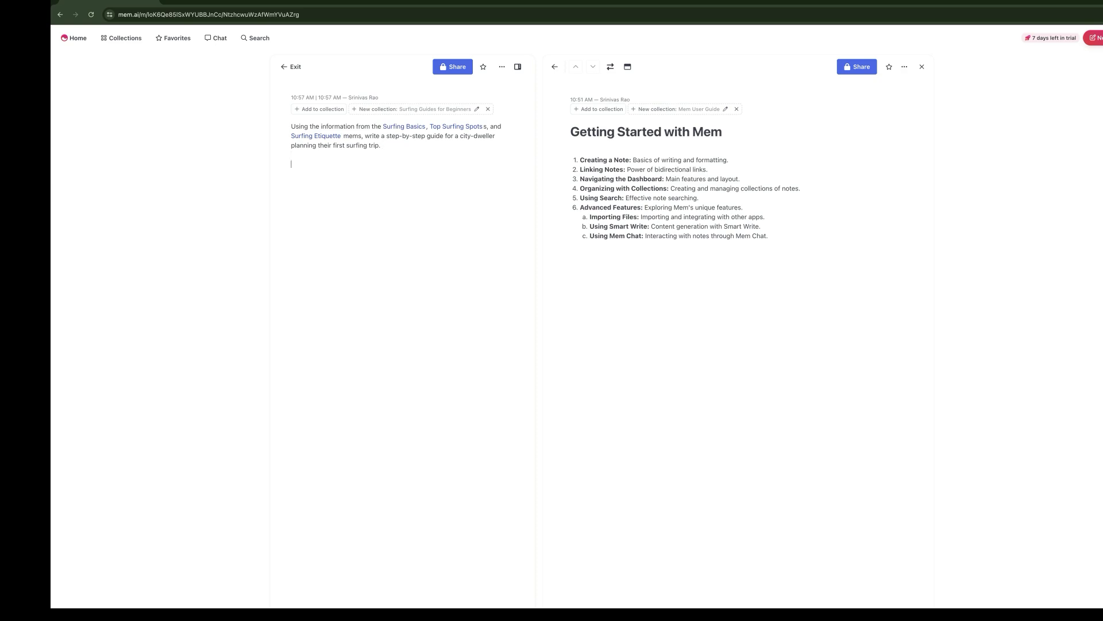
pyautogui.write('/')
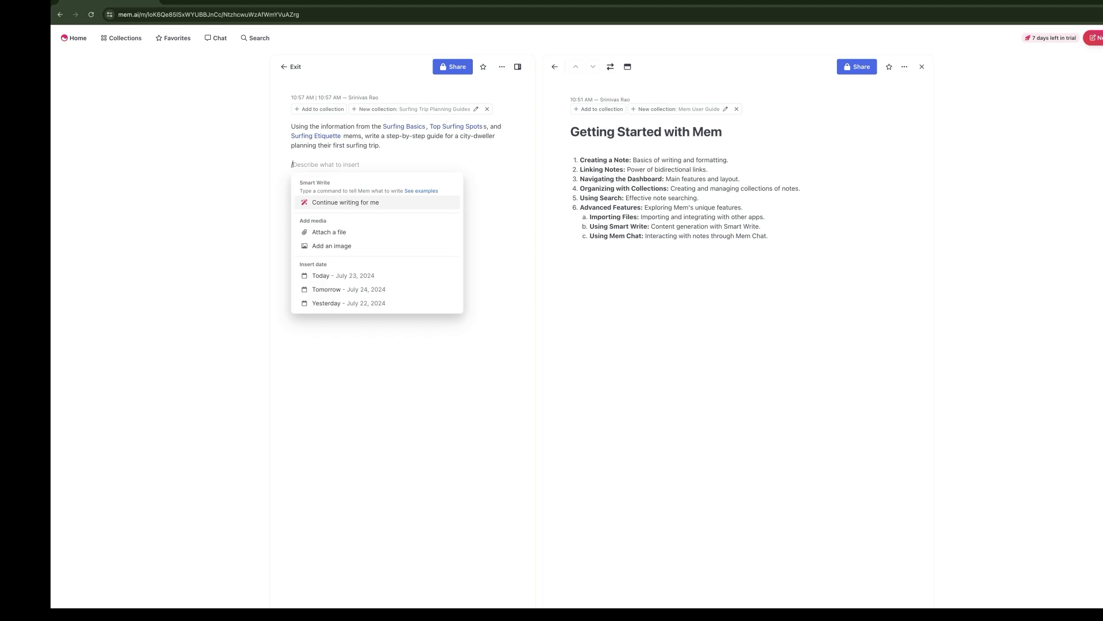
# Step: Use Smart Write's 'Continue writing for me' to generate a numbered beginner surfing guide
pyautogui.press('Return')
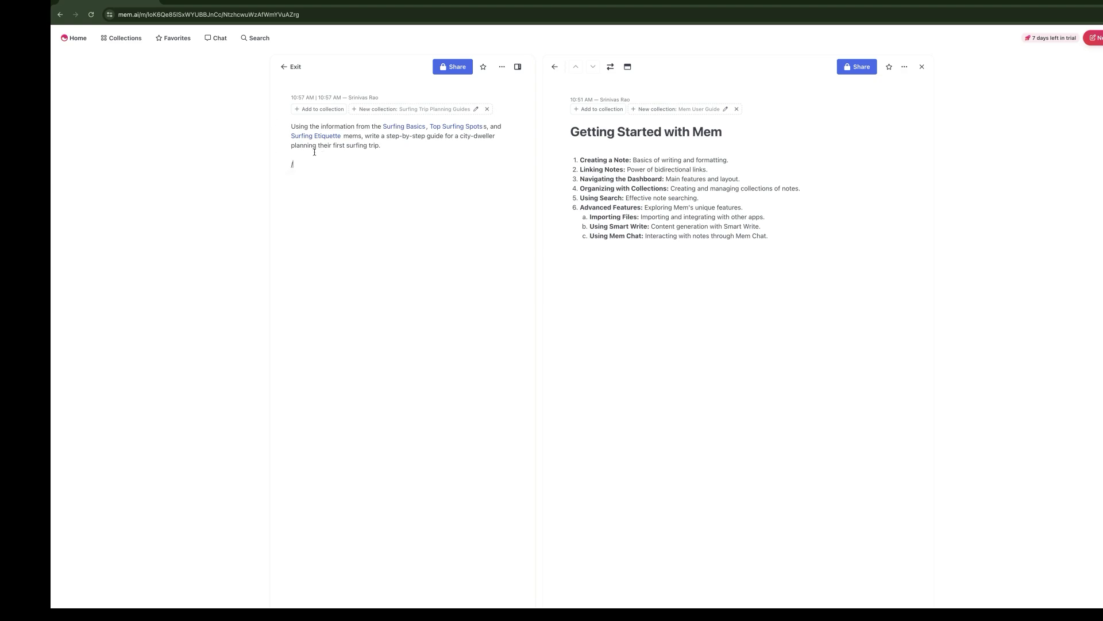
pyautogui.moveTo(311, 169); pyautogui.dragTo(289, 125)
pyautogui.click(455, 172)
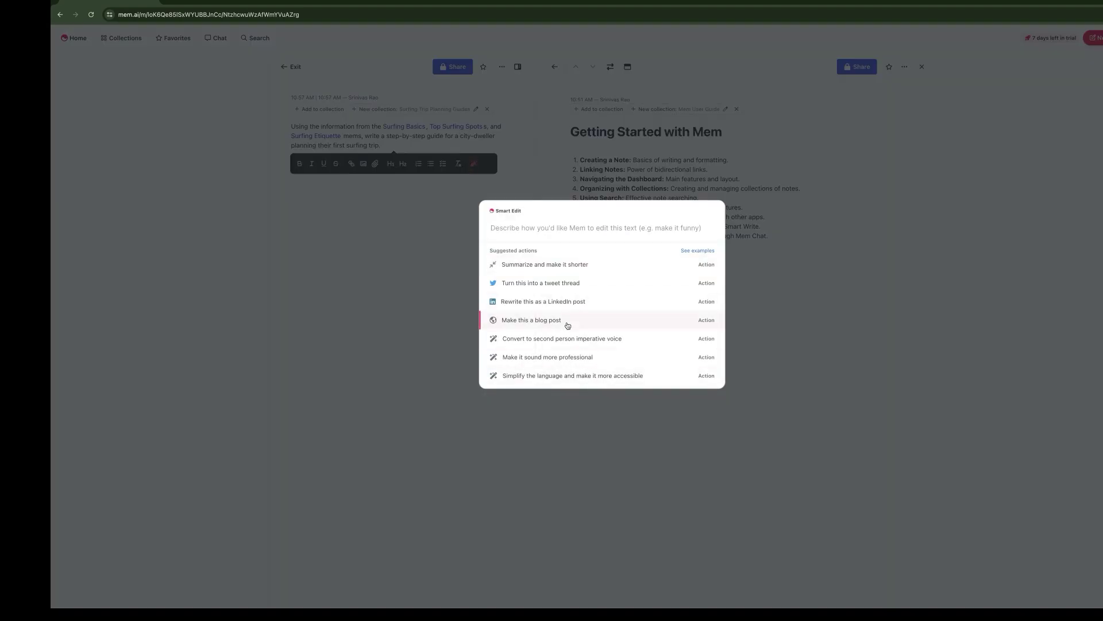
pyautogui.click(316, 312)
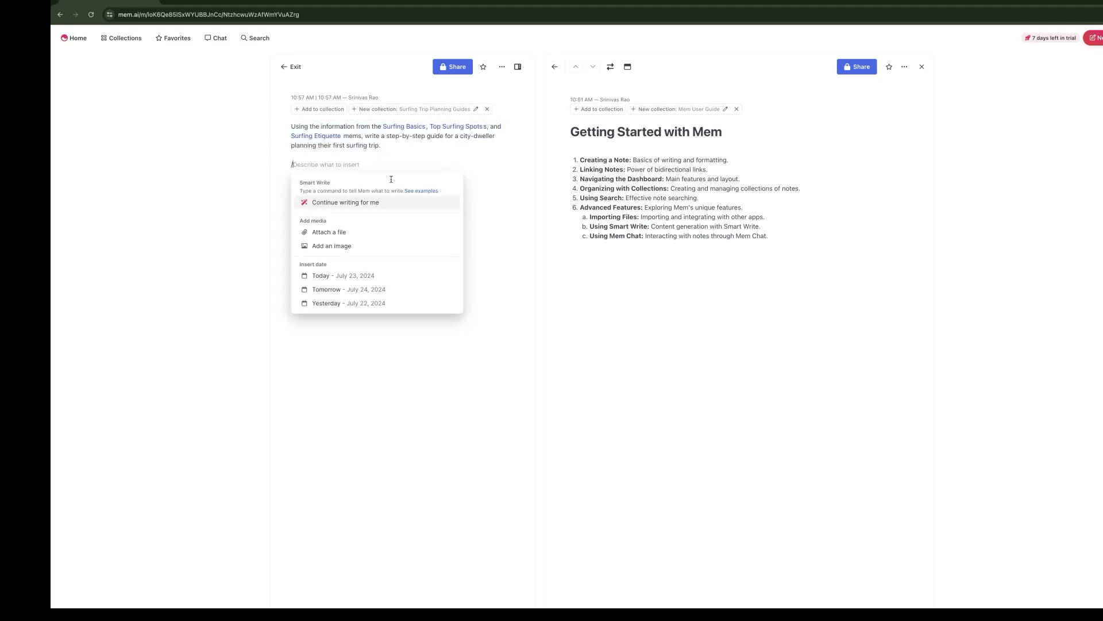
pyautogui.click(386, 206)
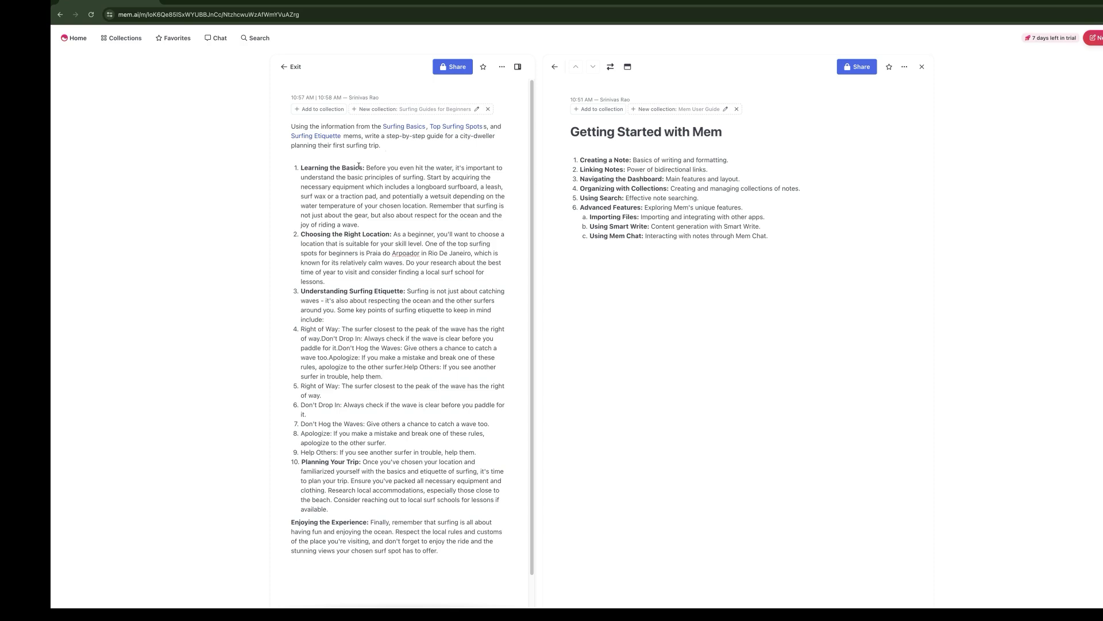
pyautogui.moveTo(382, 146); pyautogui.dragTo(275, 126)
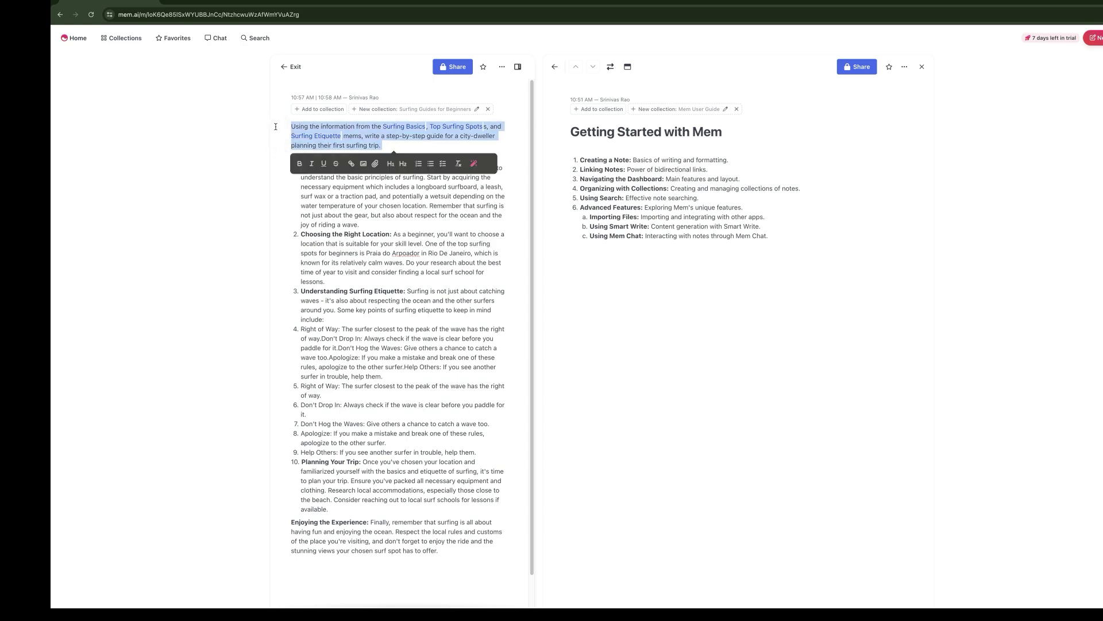
# Step: Replace the prompt with an AI title via '/come up with a title', removing the quotes
pyautogui.press('BackSpace')
pyautogui.write('/')
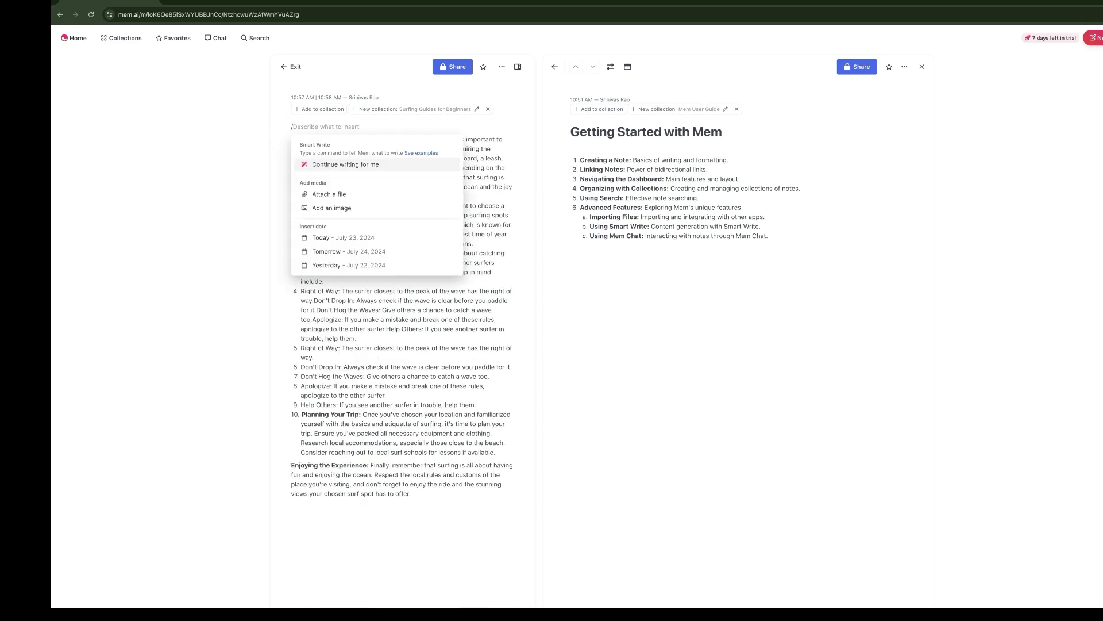
pyautogui.write('come up with ')
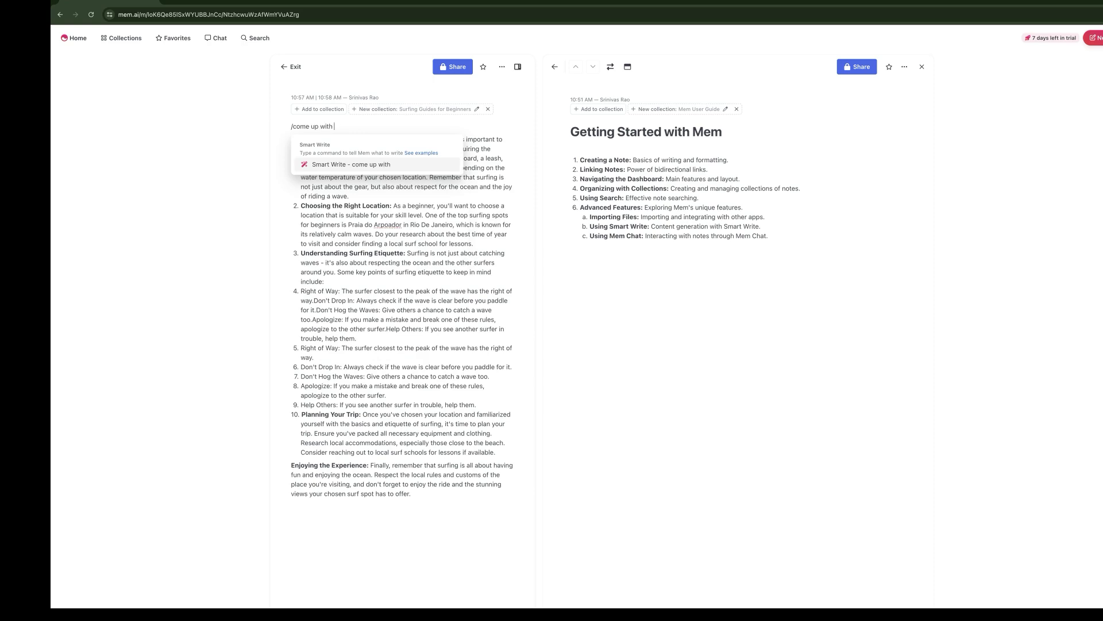
pyautogui.write('a title')
pyautogui.press('Return')
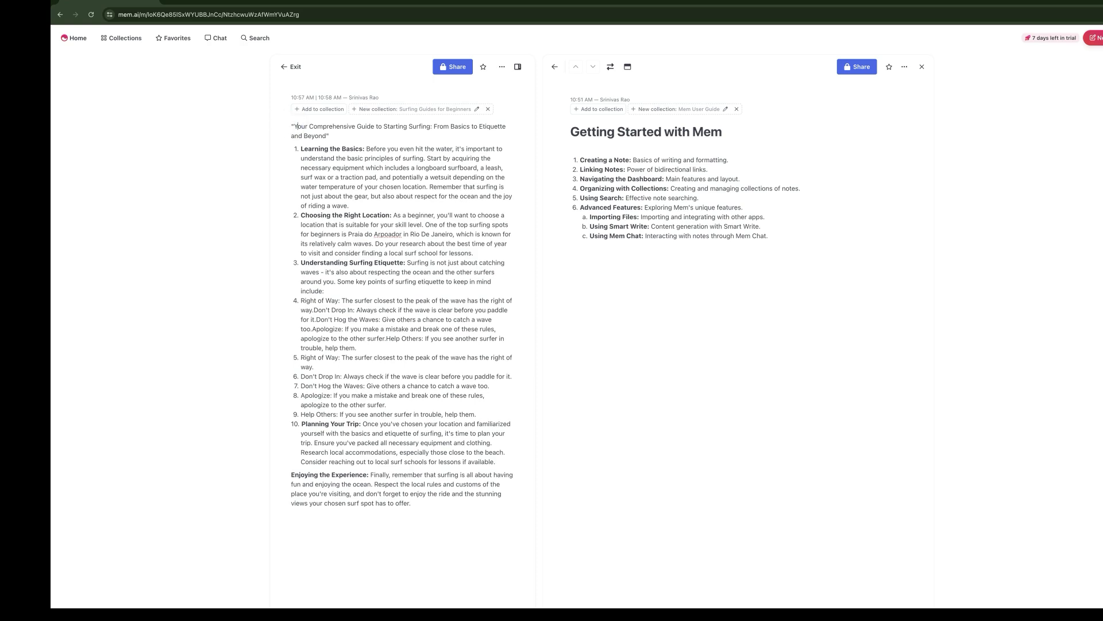
pyautogui.press('BackSpace')
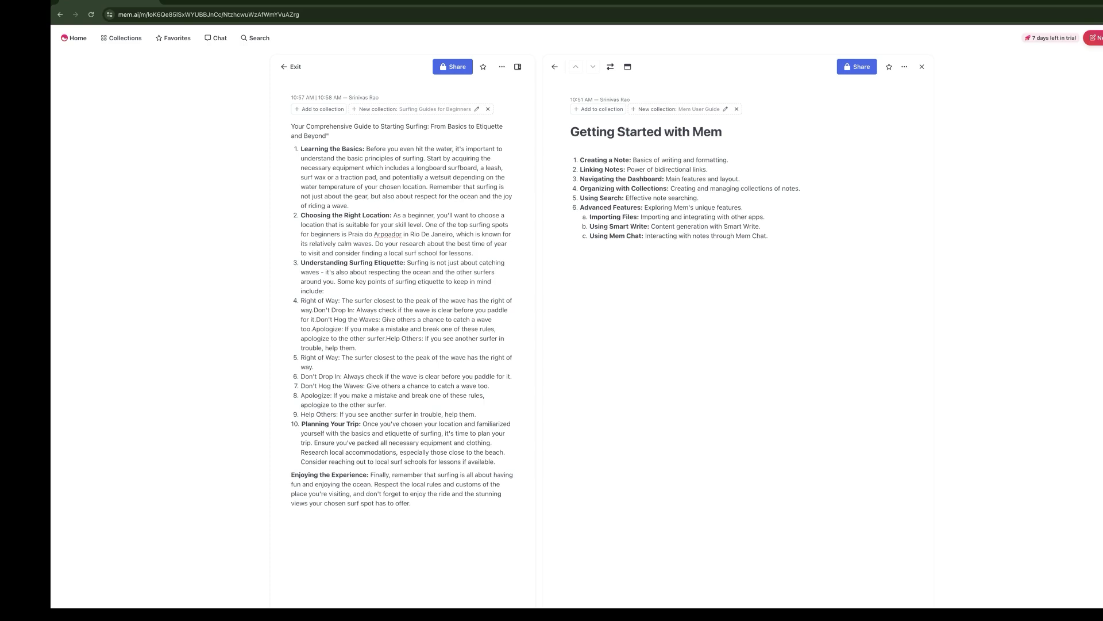
# Step: Format 'Your Comprehensive Guide to Starting Surfing...' as an H1 heading and close the guide
pyautogui.click(366, 136)
pyautogui.tripleClick(343, 126)
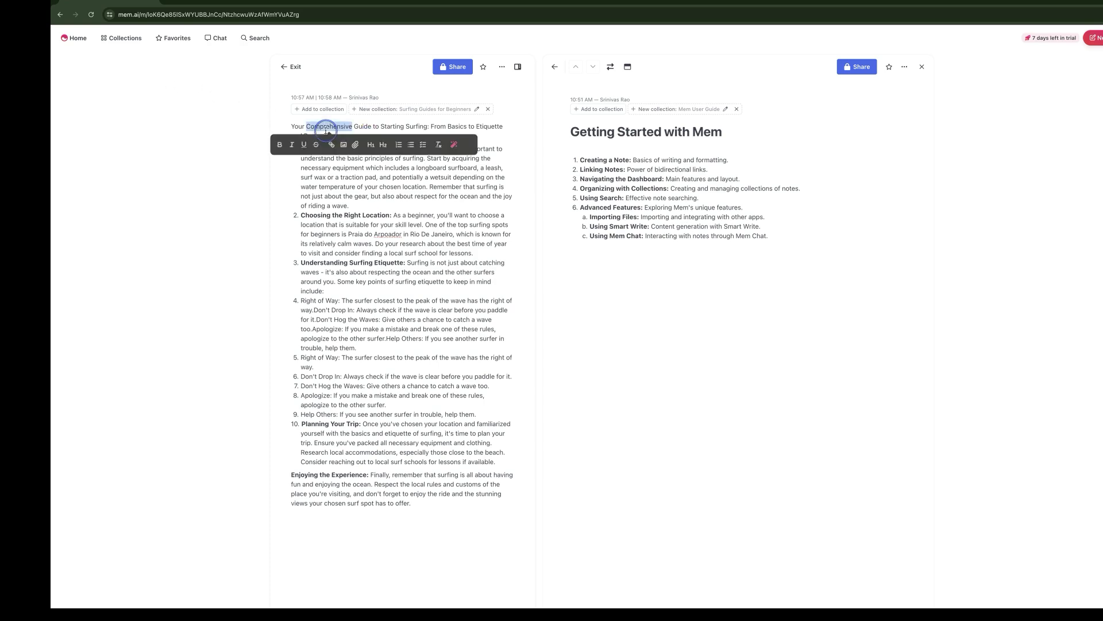
pyautogui.click(383, 148)
pyautogui.click(335, 334)
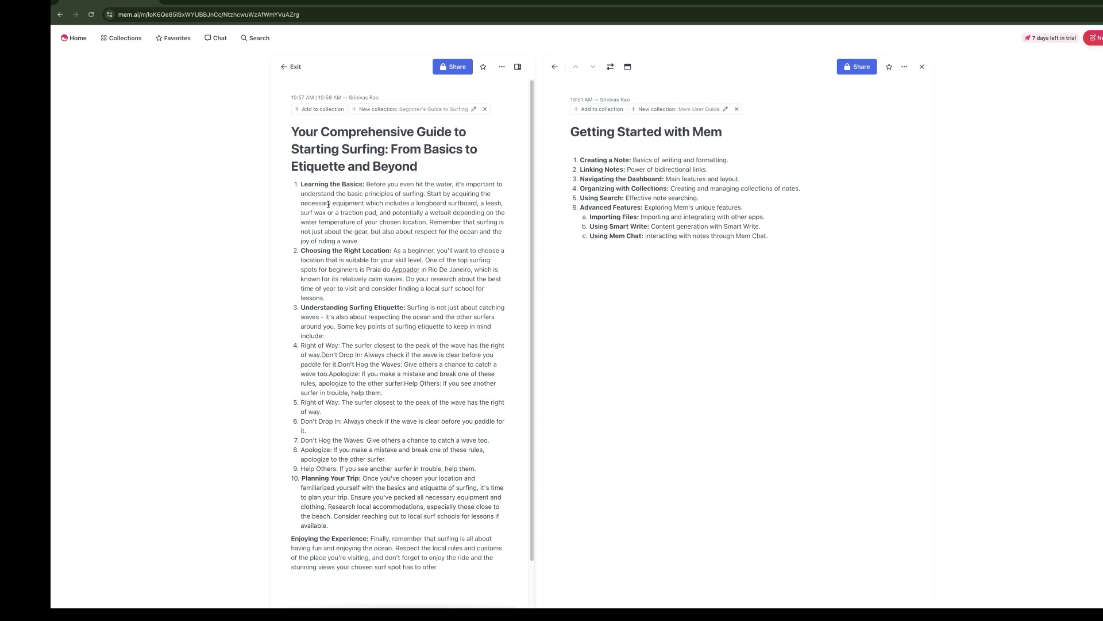
pyautogui.press('Escape')
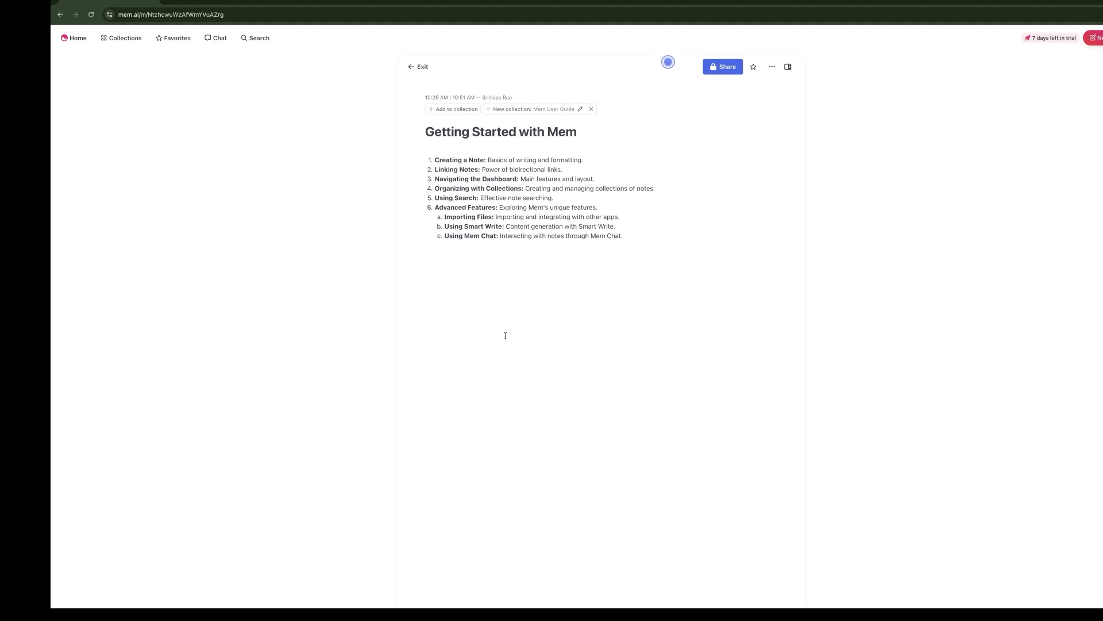
# Step: Open Mem Chat, which greets the user and reports awareness of 11 notes
pyautogui.click(218, 38)
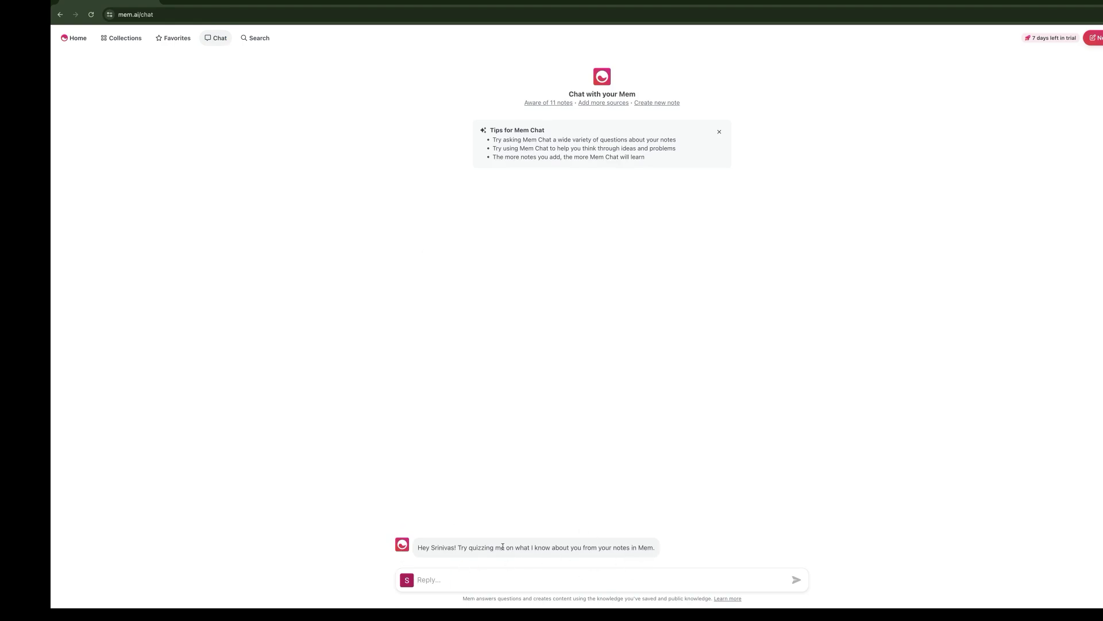
# Step: Ask Mem Chat for a surf-trip checklist from Top Surfing Spots and save the reply as a mem
pyautogui.write('Based on my note titled Top Surf Spots, generate a checklist of tasks to plan an epic surf trip, considering factors like travel arrangements, equipment preparation, and local surf etiquette.')
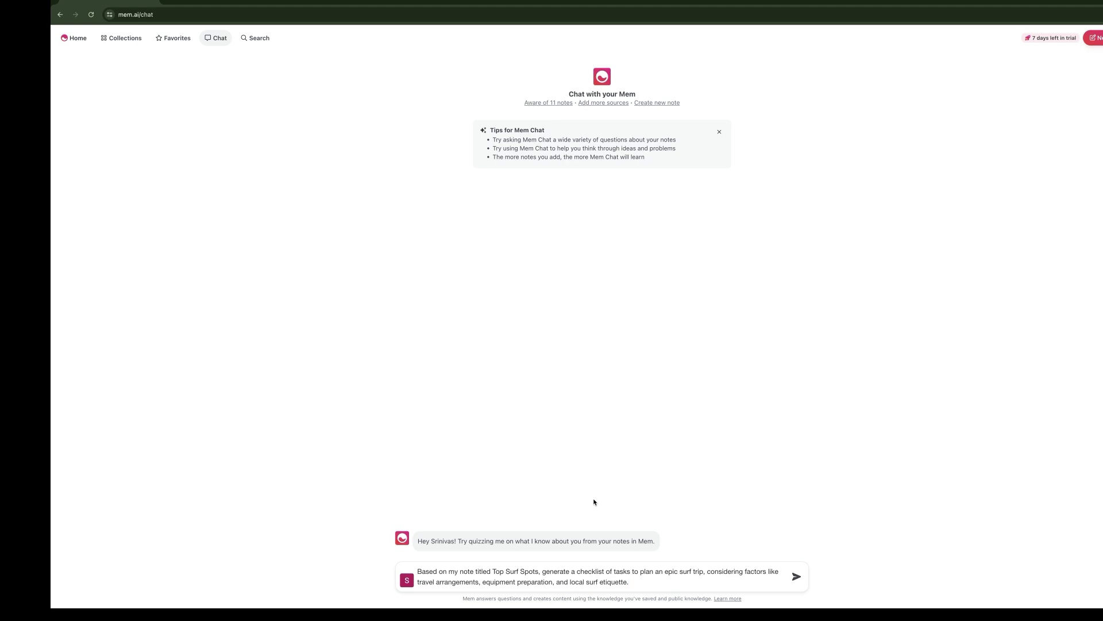
pyautogui.press('Return')
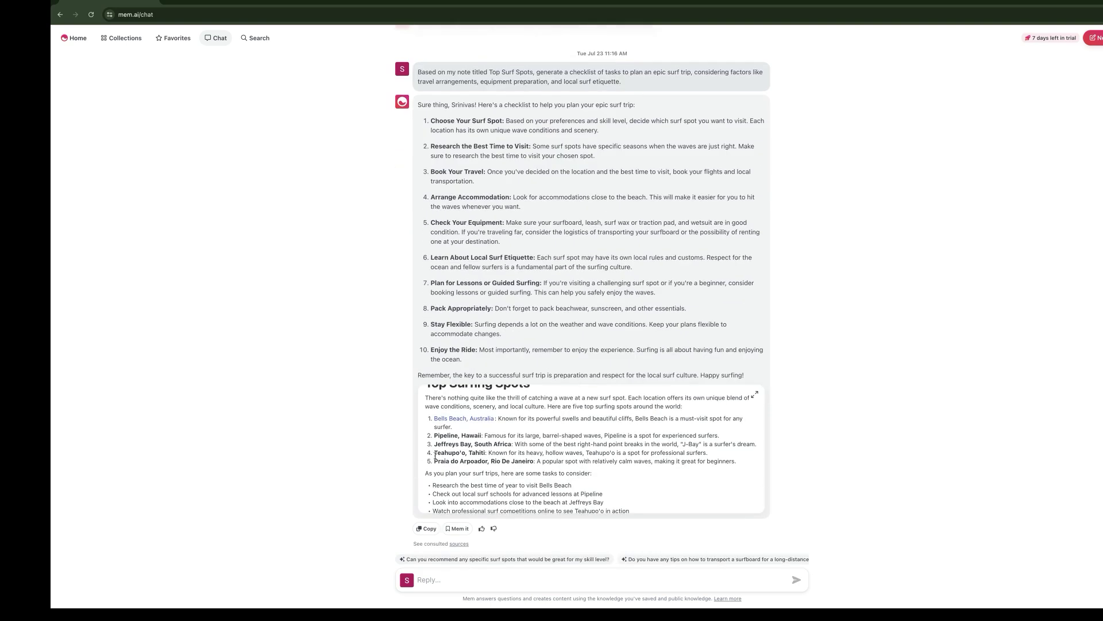
pyautogui.click(460, 528)
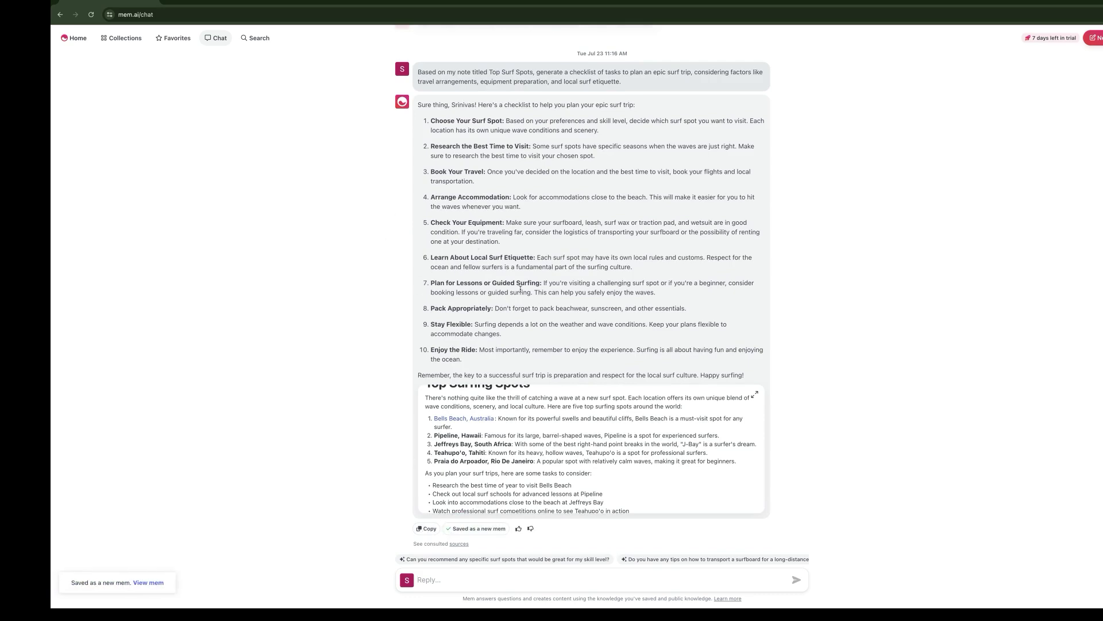
# Step: Review the saved checklist note, then find and open Getting Started with Mem via Search
pyautogui.click(150, 582)
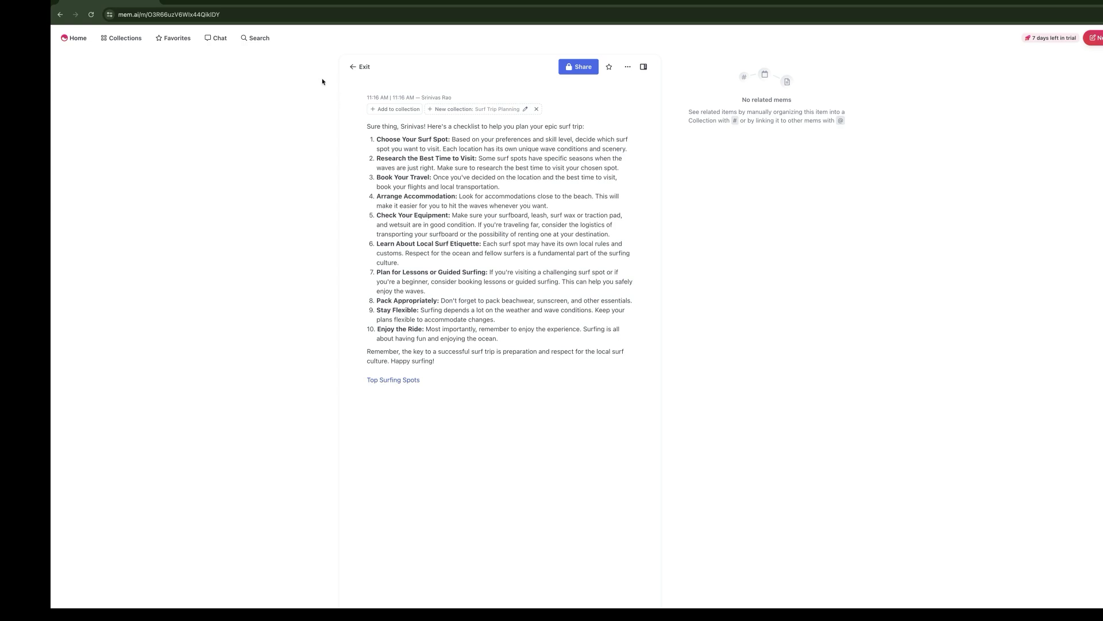
pyautogui.click(257, 37)
pyautogui.click(489, 279)
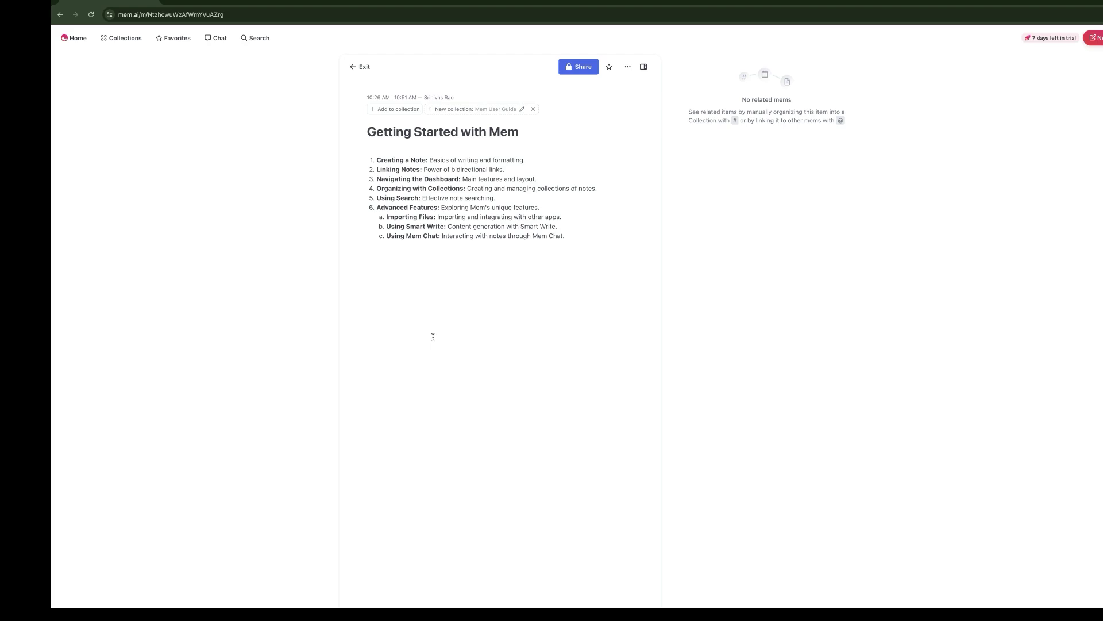
# Step: Hide and restore the related mems panel, then start a new line below the outline
pyautogui.click(545, 270)
pyautogui.click(644, 66)
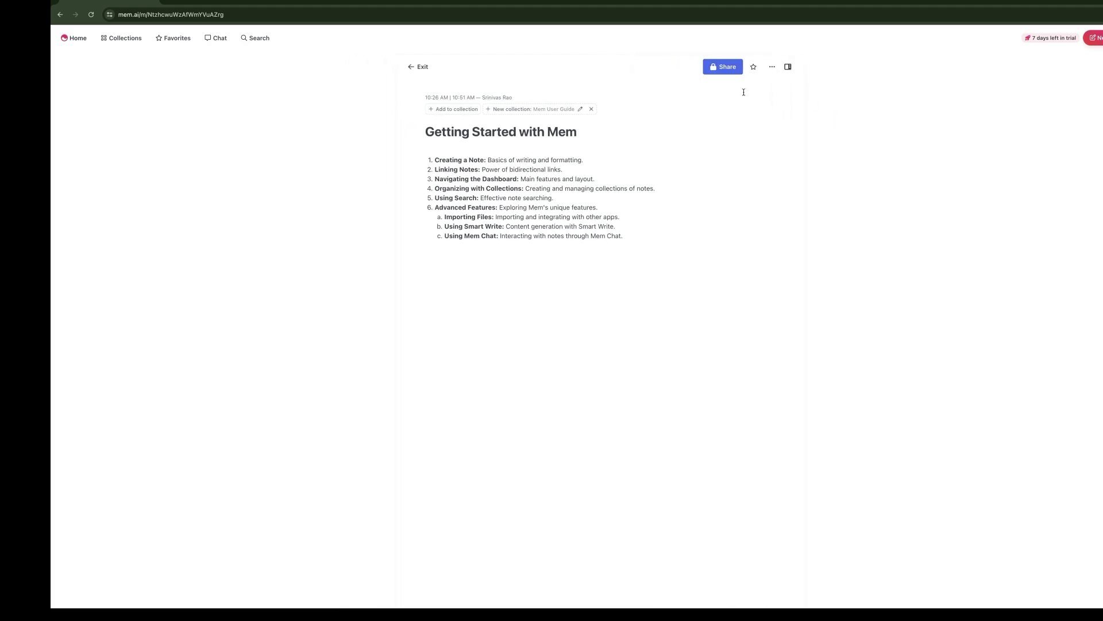
pyautogui.click(718, 140)
pyautogui.click(480, 170)
pyautogui.click(788, 68)
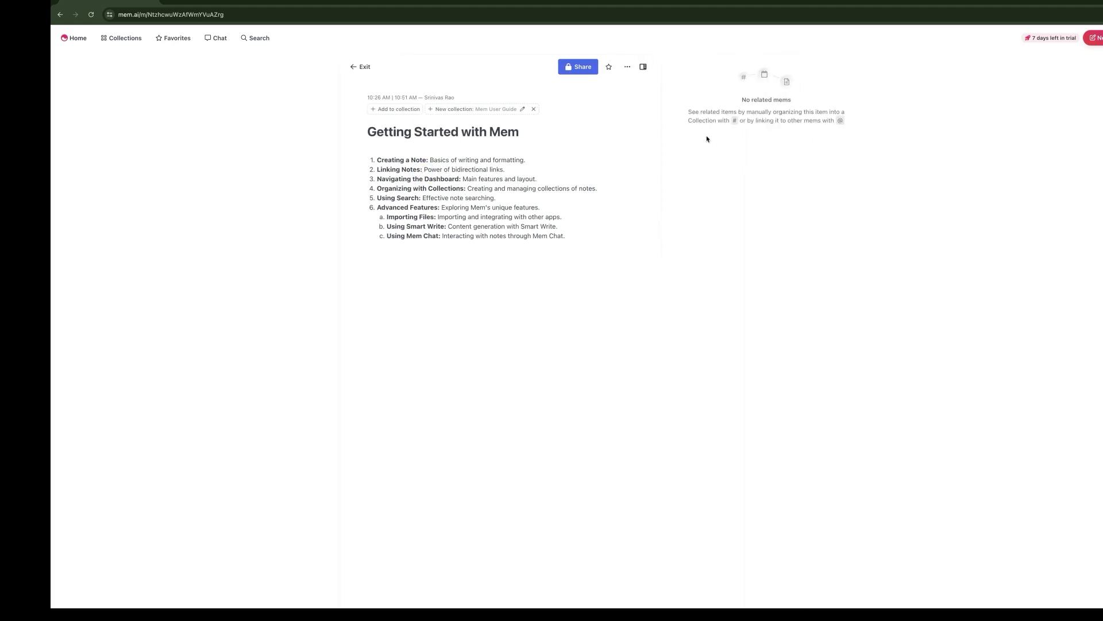
pyautogui.click(747, 154)
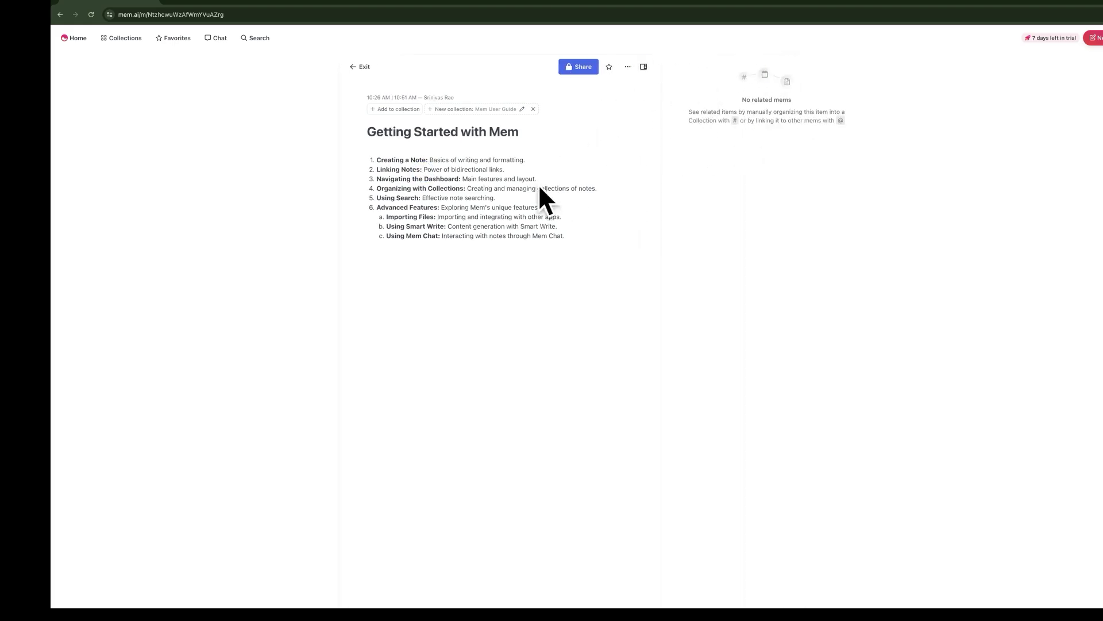
pyautogui.click(400, 280)
pyautogui.write('@sur')
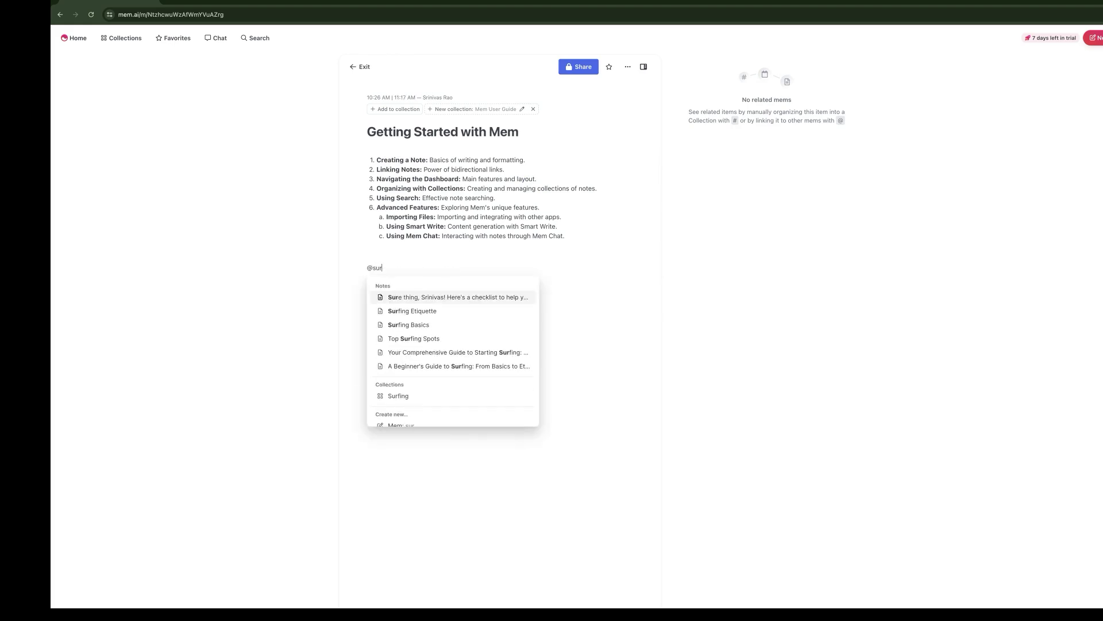
pyautogui.press('Down')
pyautogui.press('Return')
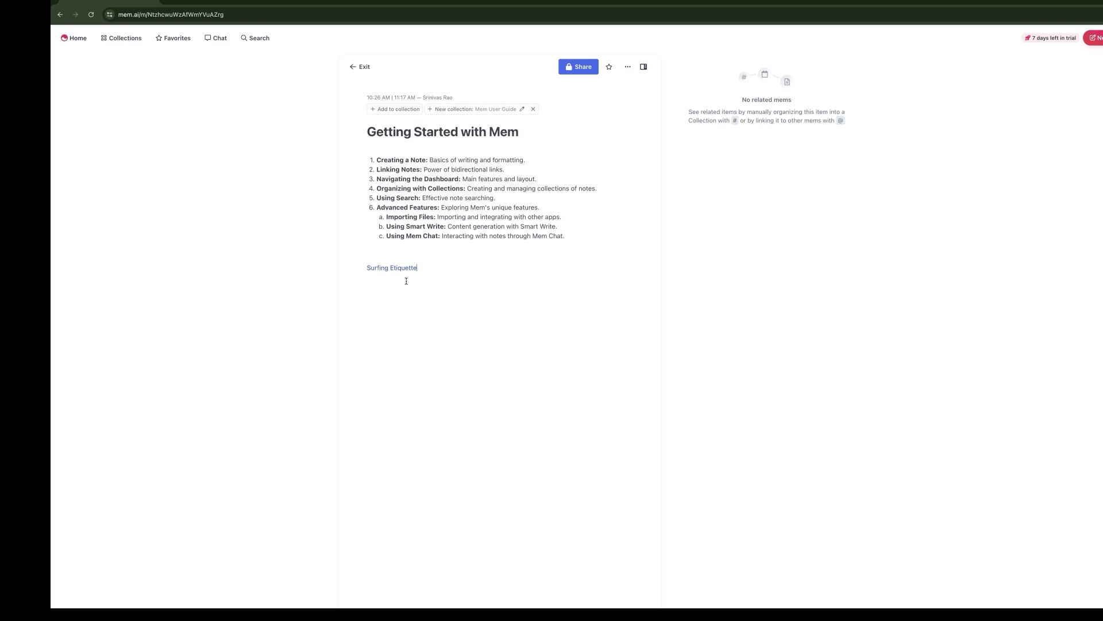
# Step: Check the linked Surfing Etiquette note, then reopen Getting Started with Mem from the notes list
pyautogui.click(394, 268)
pyautogui.click(610, 70)
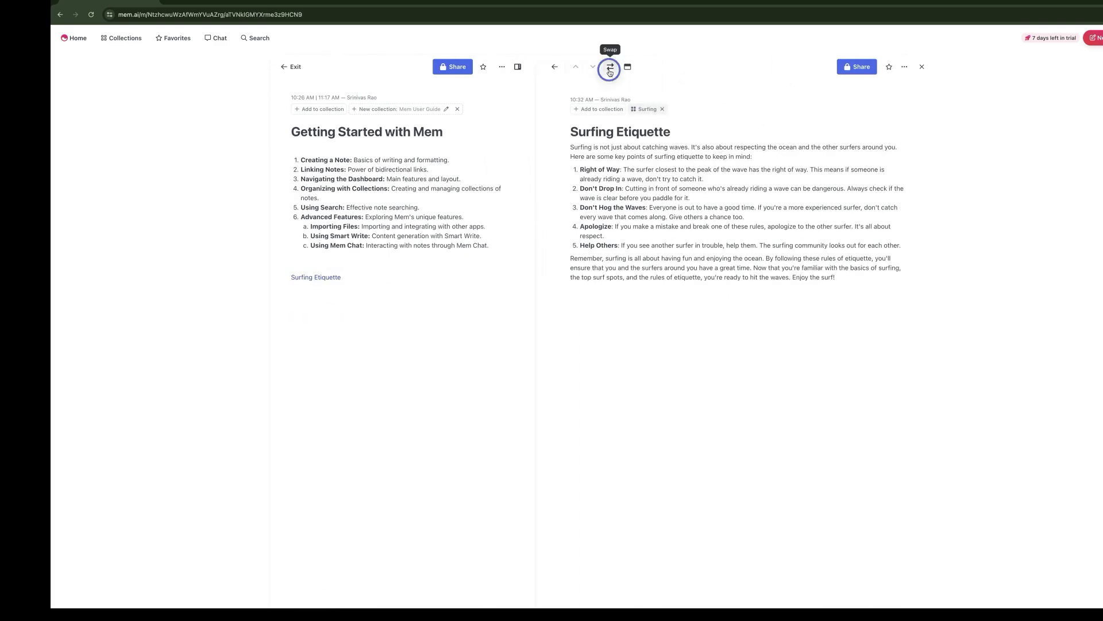
pyautogui.click(925, 65)
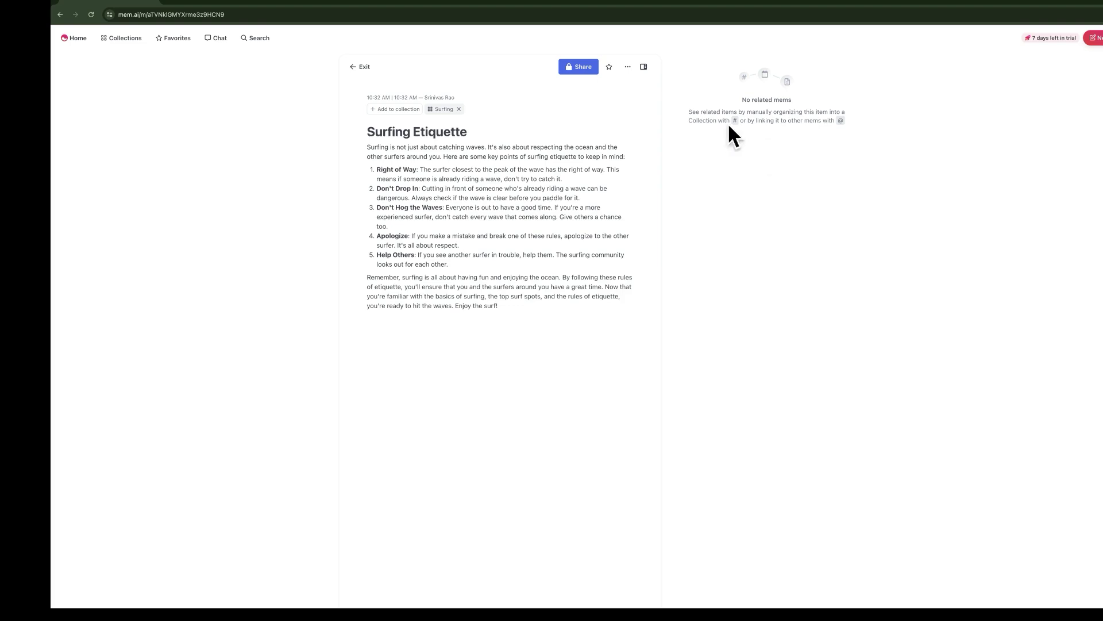
pyautogui.click(473, 171)
pyautogui.click(75, 38)
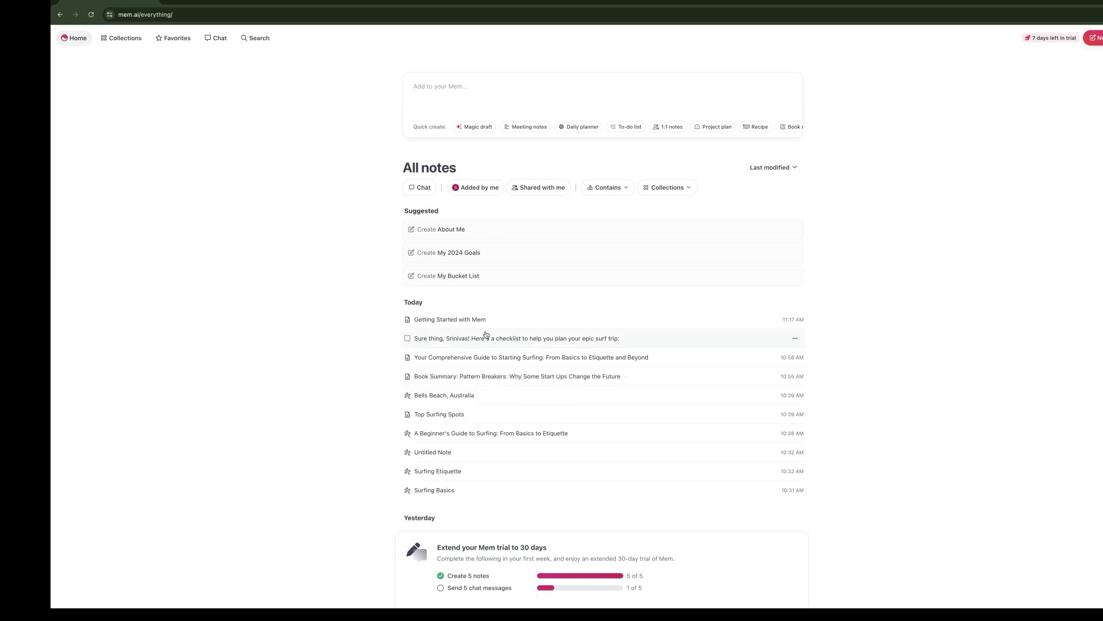
pyautogui.click(473, 319)
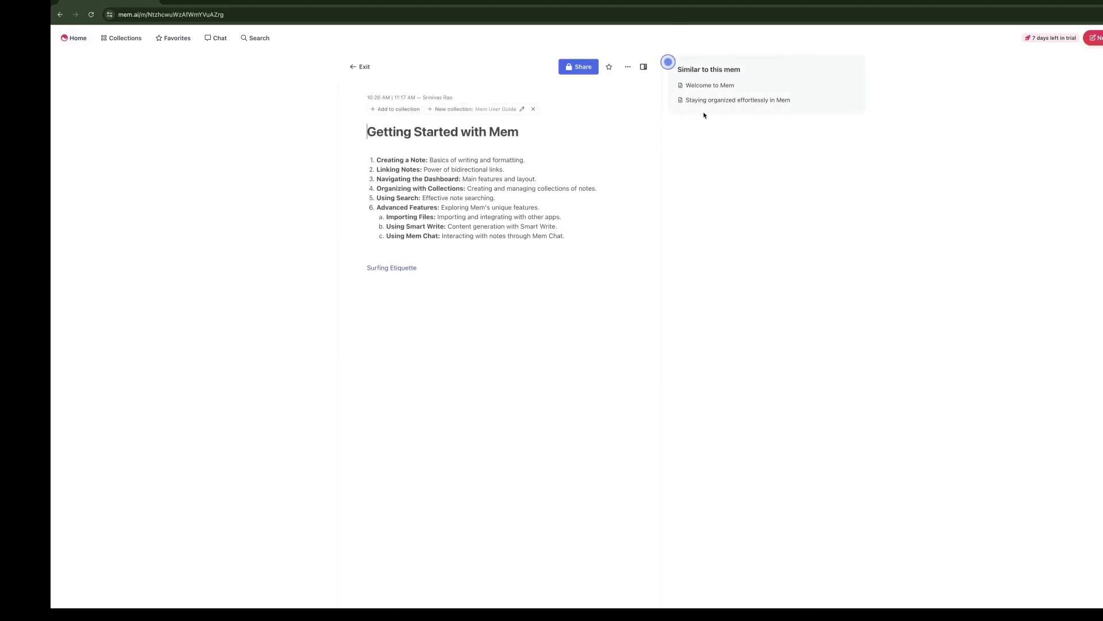